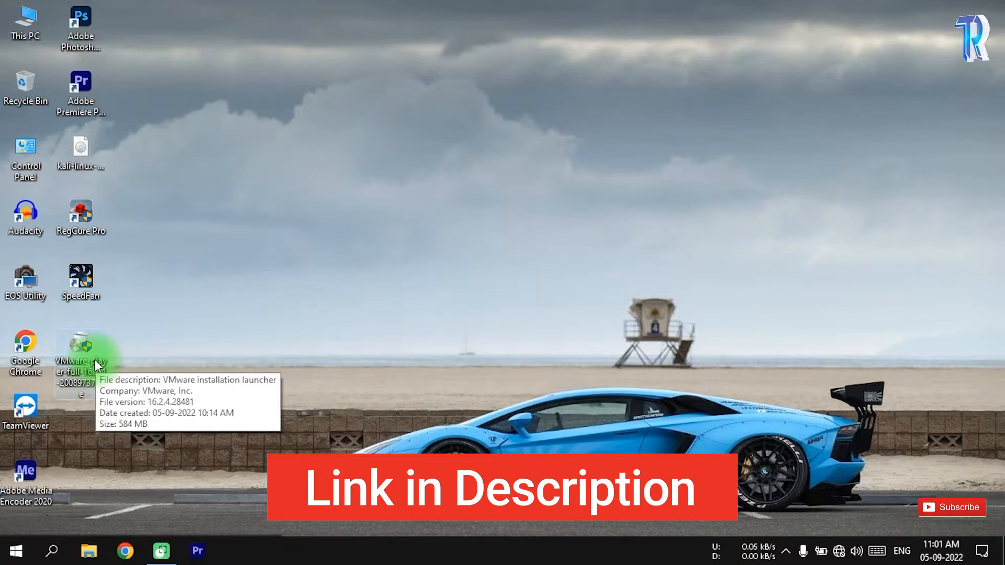
Launch the VMware Player installer from the desktop and accept the terms of its license agreement
click(96, 359)
key(Return)
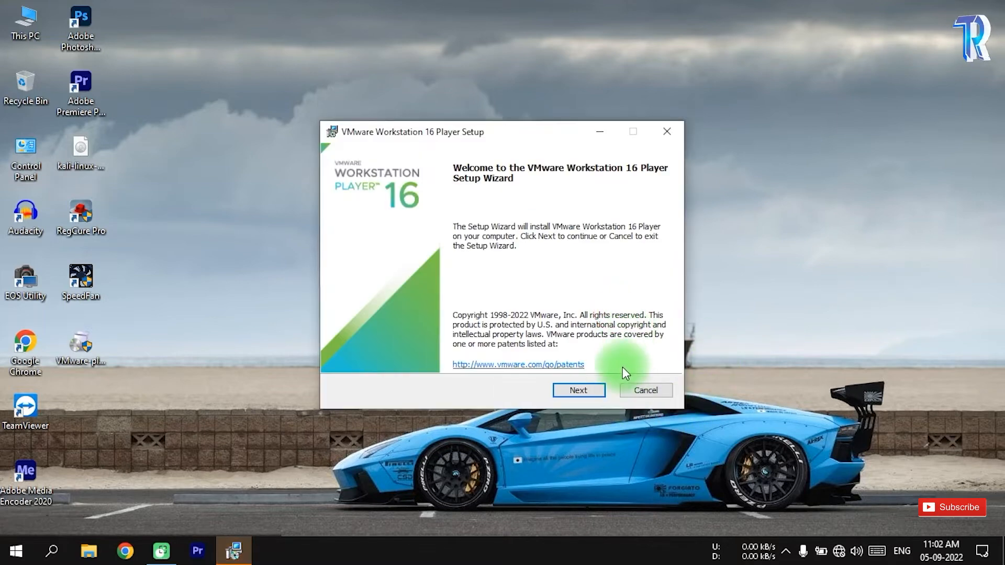
click(597, 392)
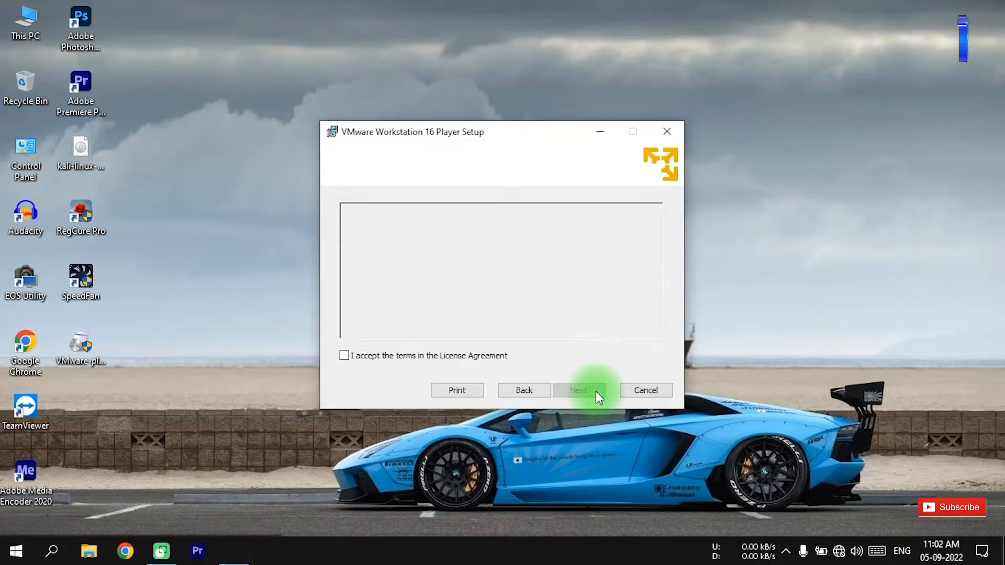
click(344, 354)
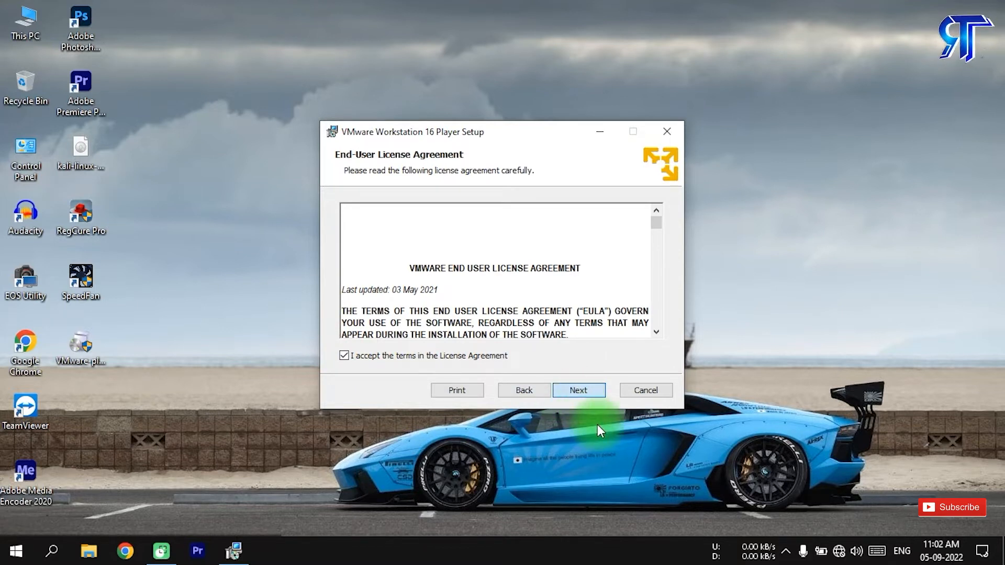
click(578, 395)
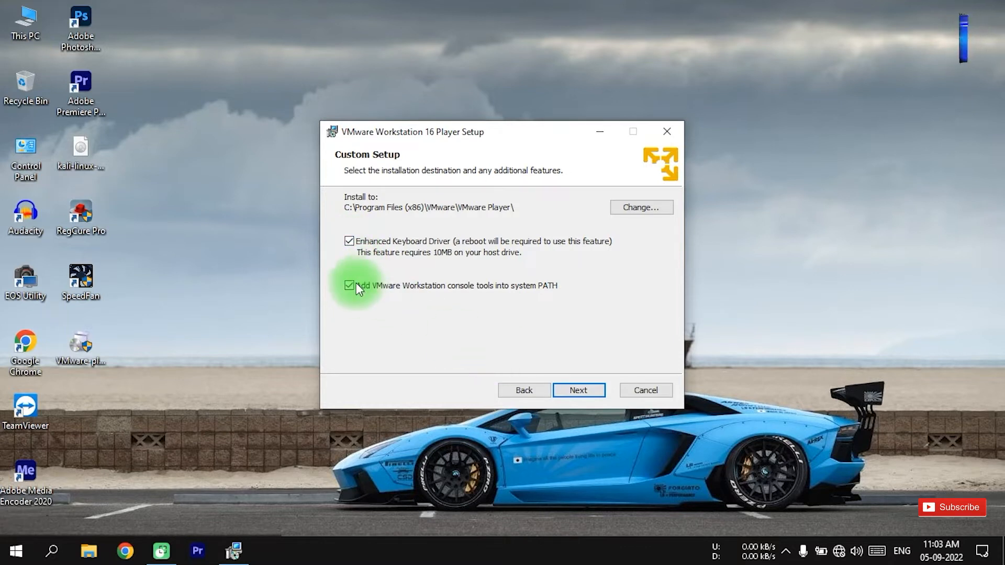
Accept the custom setup with enhanced keyboard driver and console tools, and disable startup update checks and the Customer Experience Improvement Program
click(579, 390)
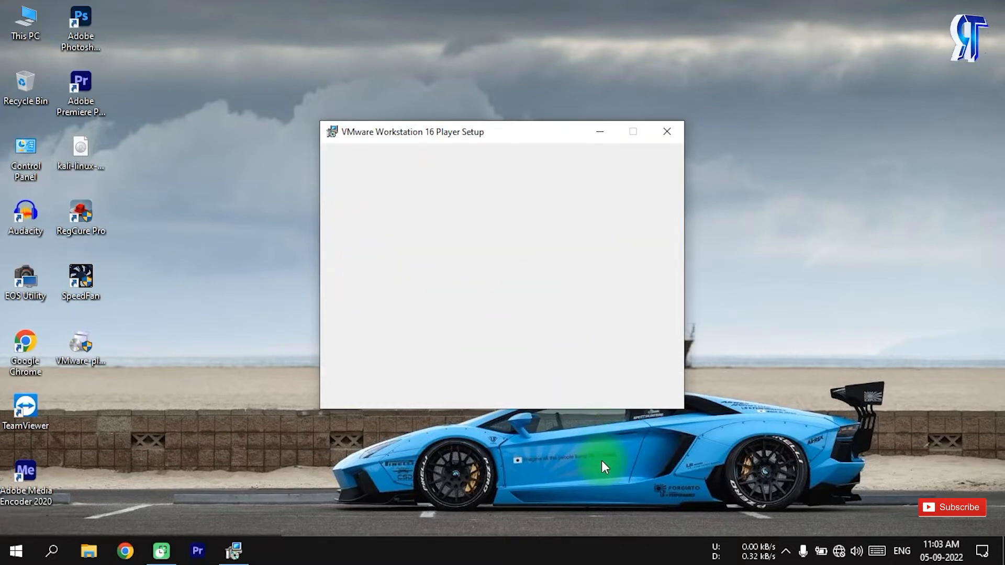
click(349, 268)
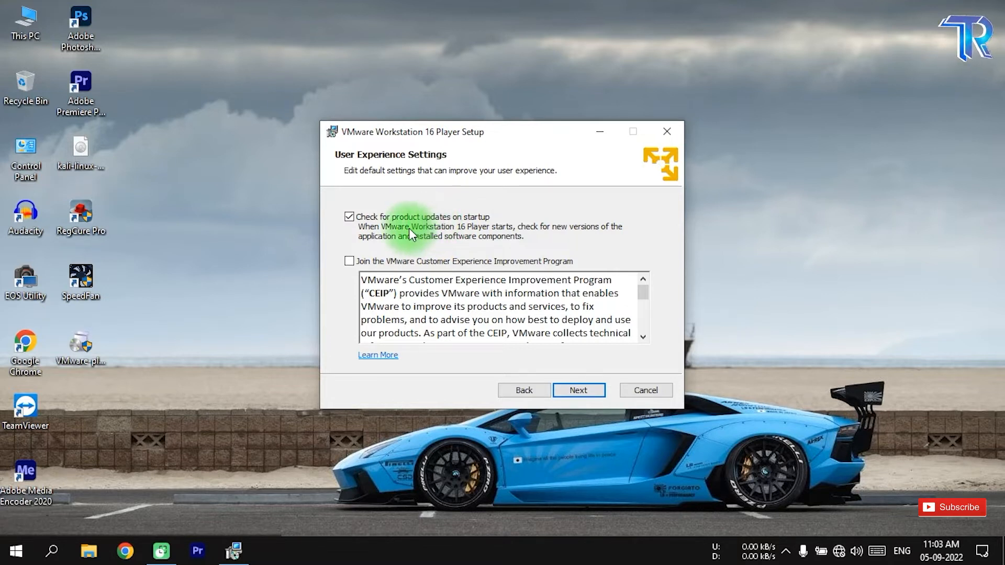
click(349, 216)
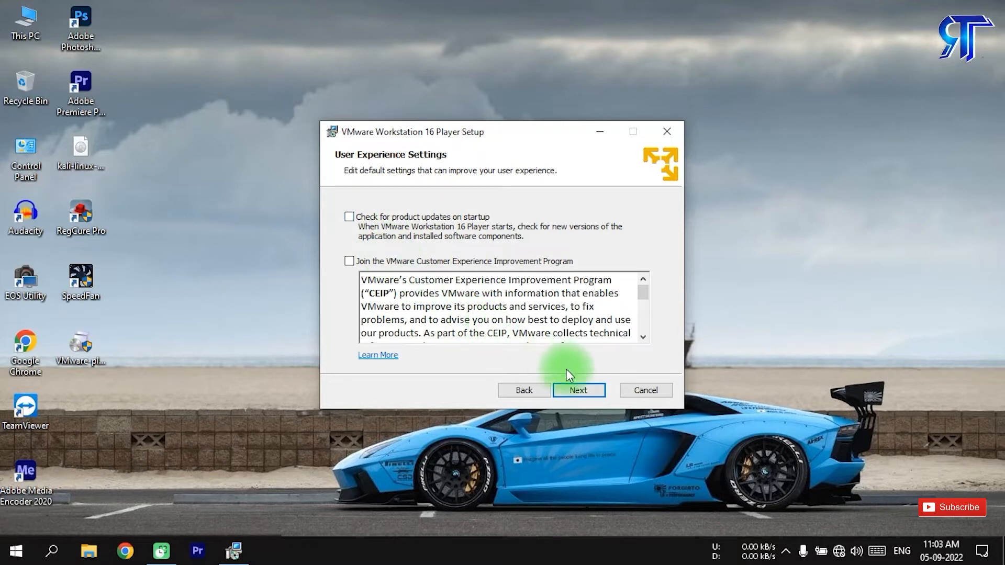
click(585, 393)
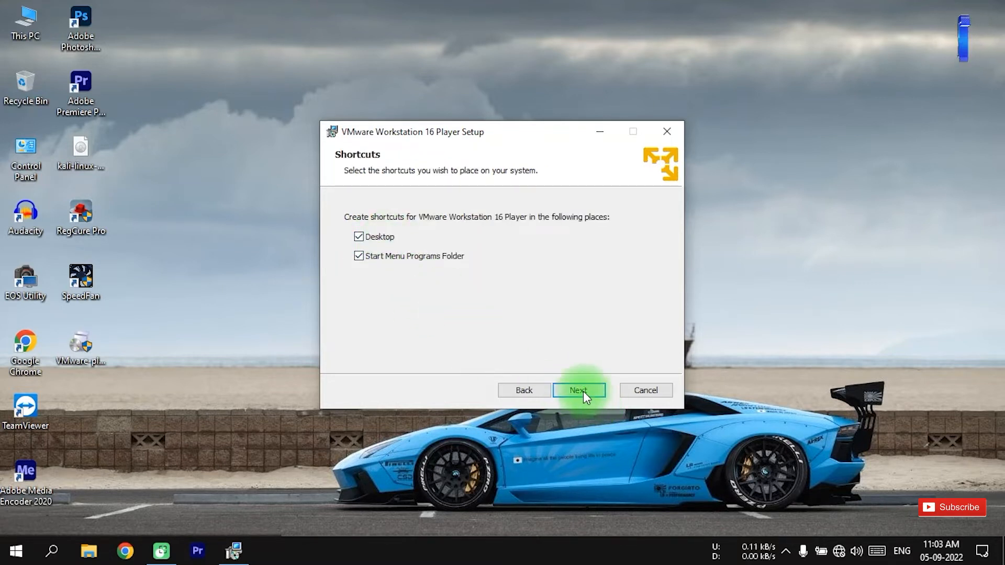
Keep the Desktop and Start Menu Programs Folder shortcuts and install VMware Workstation 16 Player
click(581, 393)
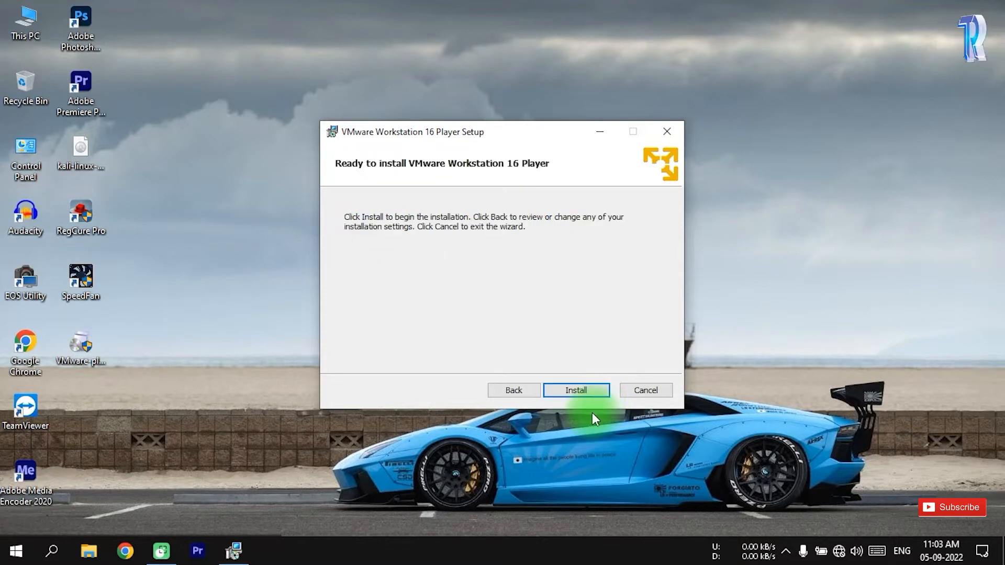
click(576, 392)
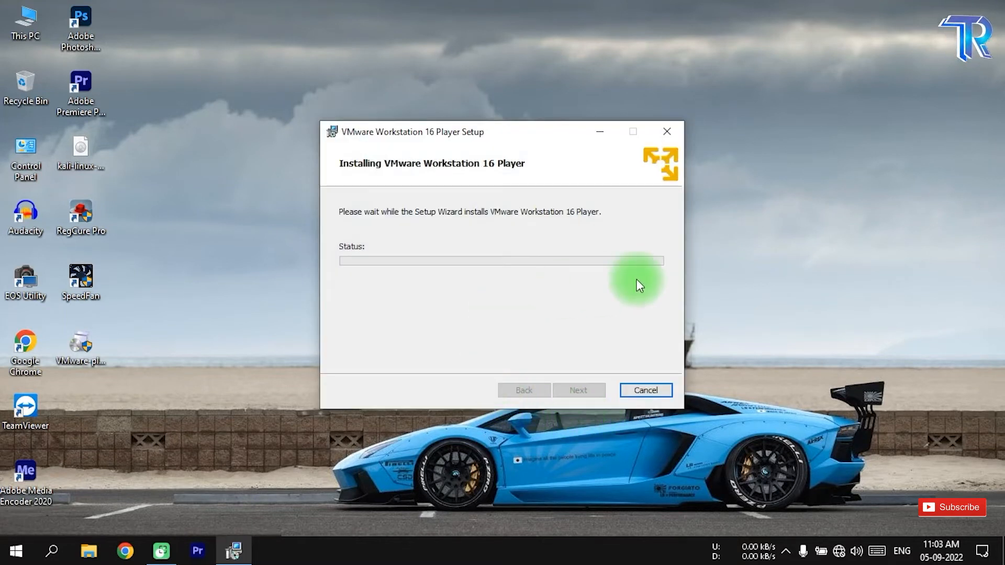
right_click(810, 156)
click(834, 224)
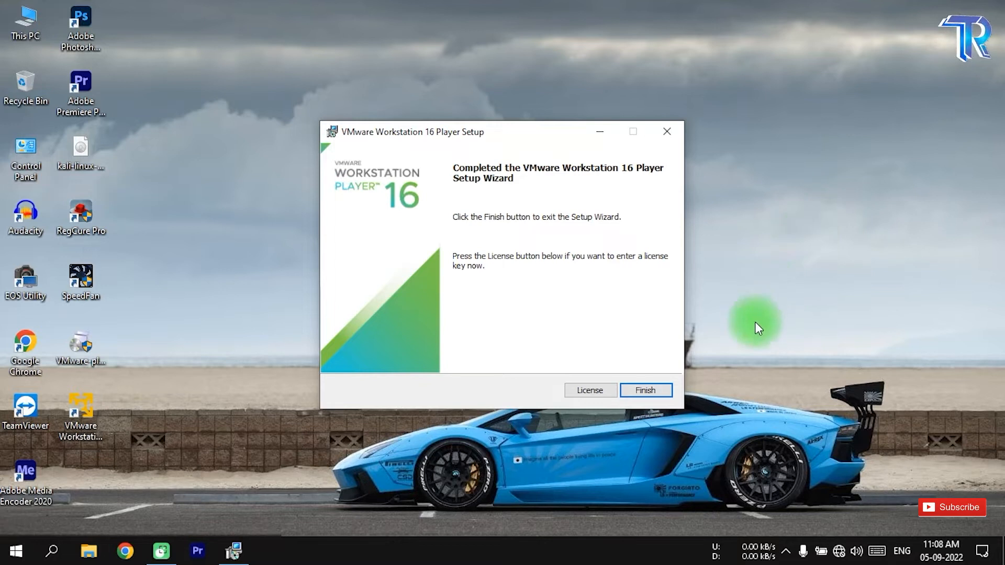
Finish the VMware Player setup wizard and decline the immediate system restart
click(658, 394)
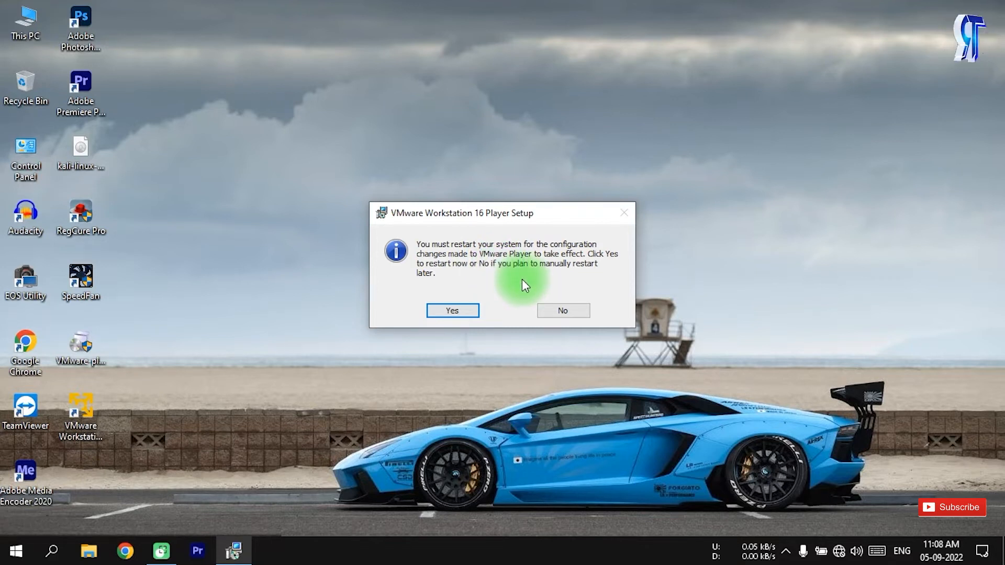
click(561, 311)
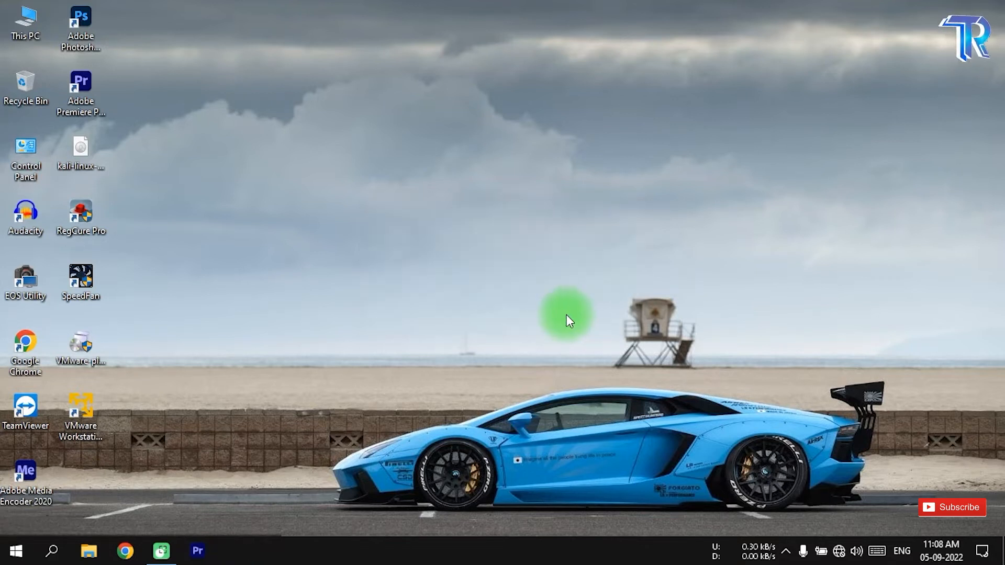
right_click(330, 238)
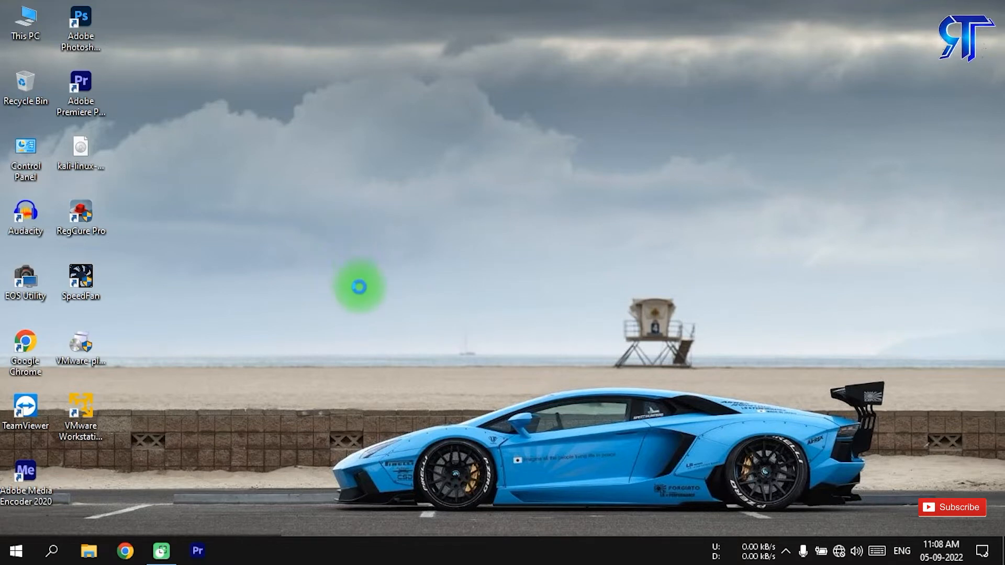
click(370, 305)
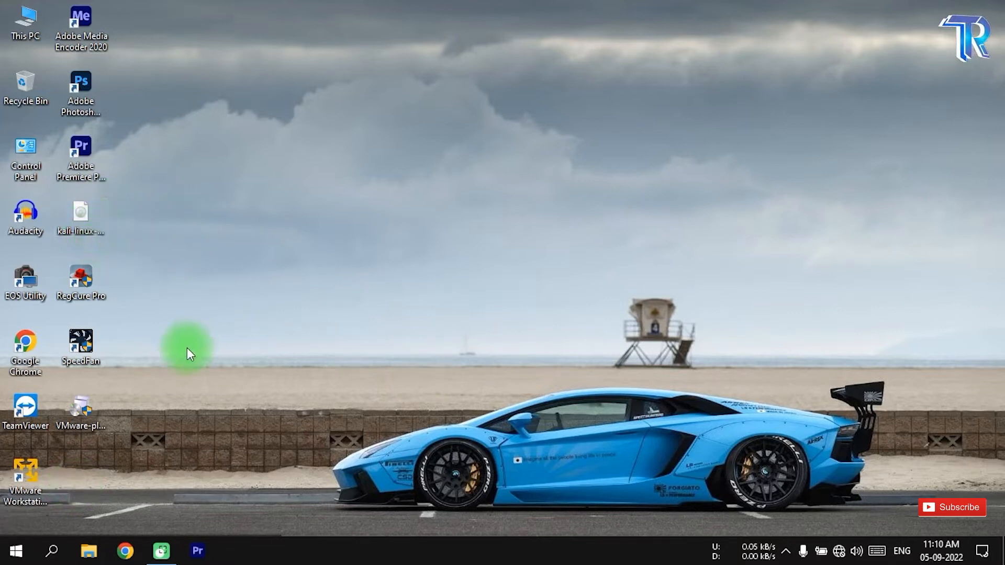
Open VMware Workstation 16 Player from the desktop and maximize its window
click(28, 479)
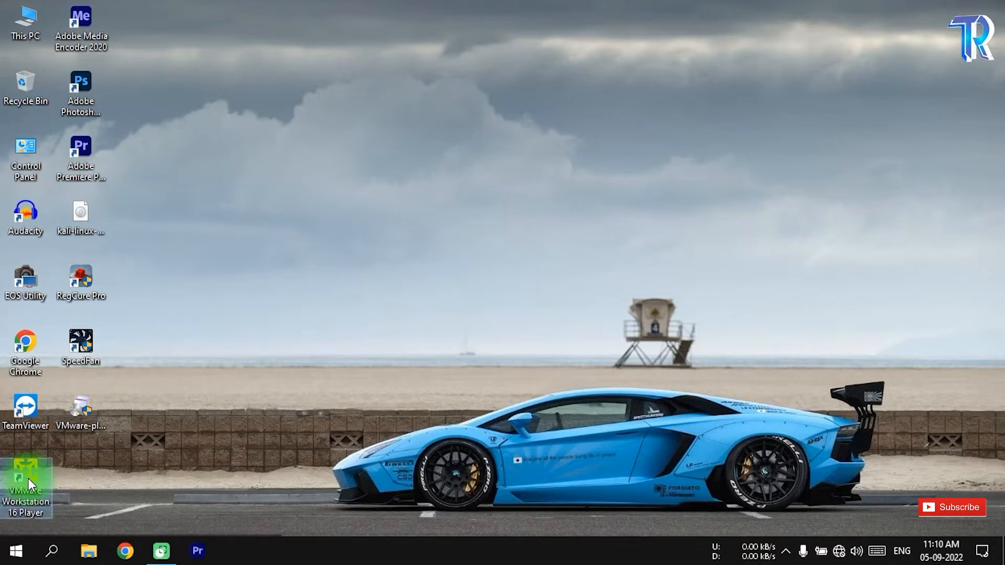
key(Return)
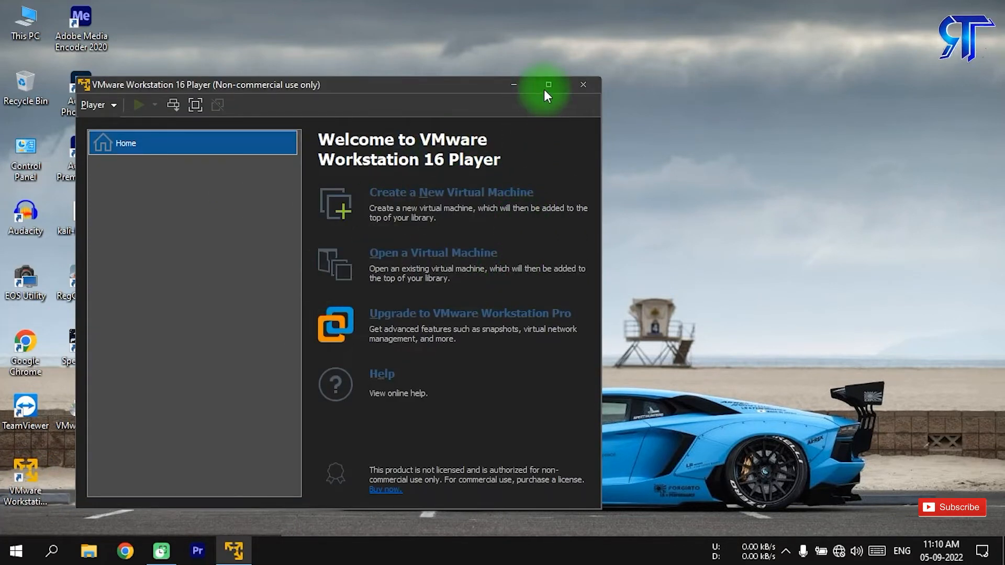
click(548, 85)
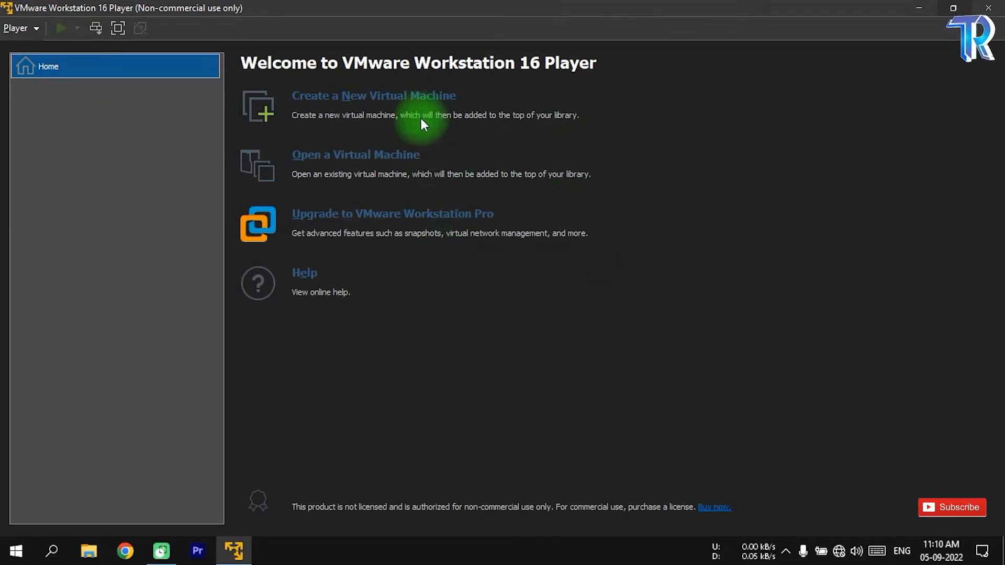
Start a new virtual machine with a blank hard disk, using Linux as guest system and Other Linux 4.x kernel 64-bit as version
click(356, 98)
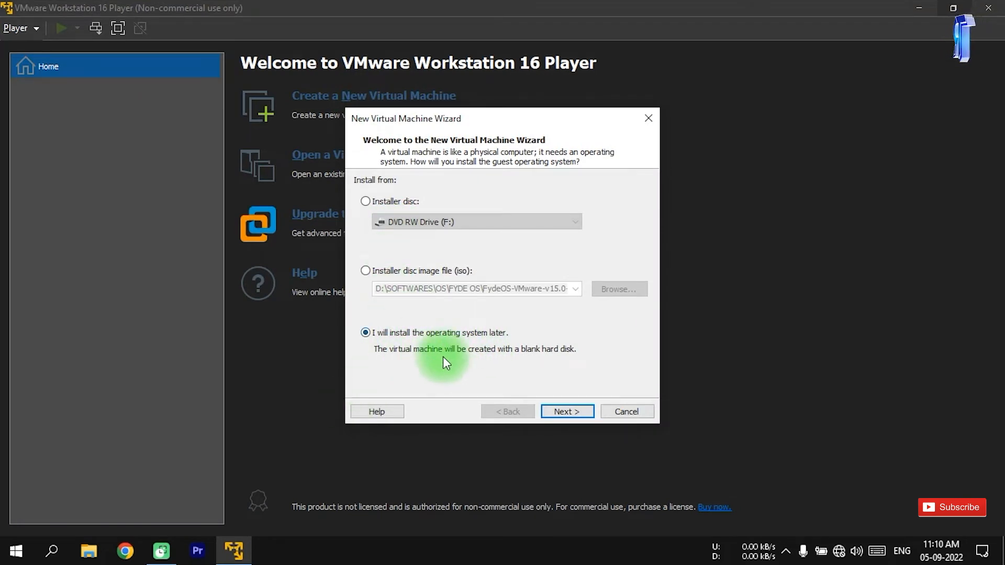
click(572, 412)
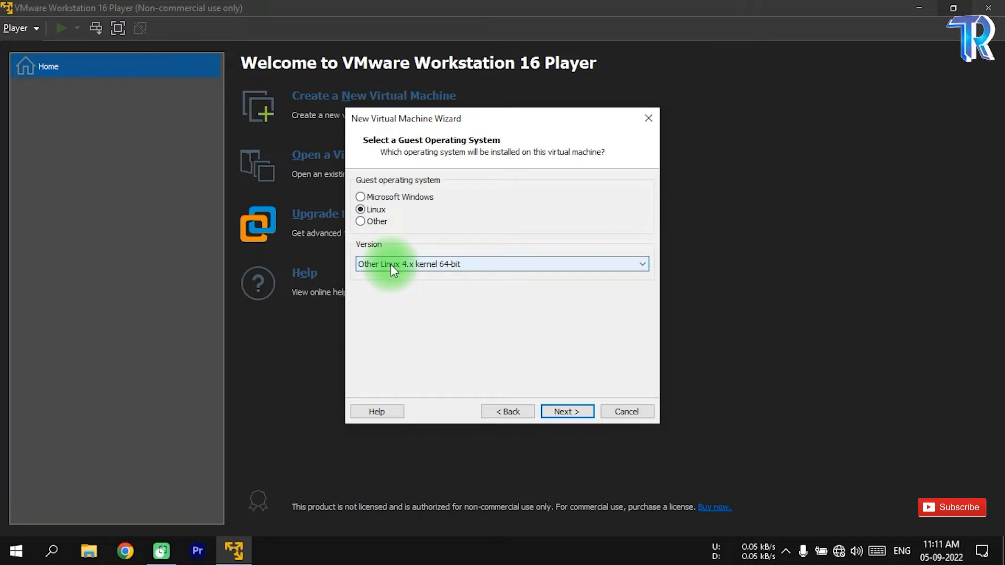
click(438, 265)
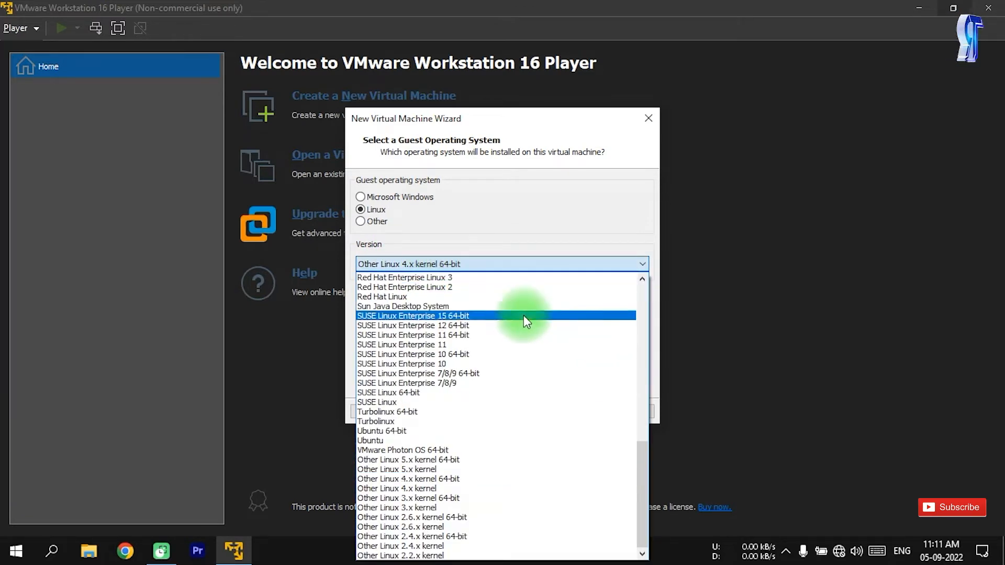
drag(644, 457, 636, 274)
click(613, 213)
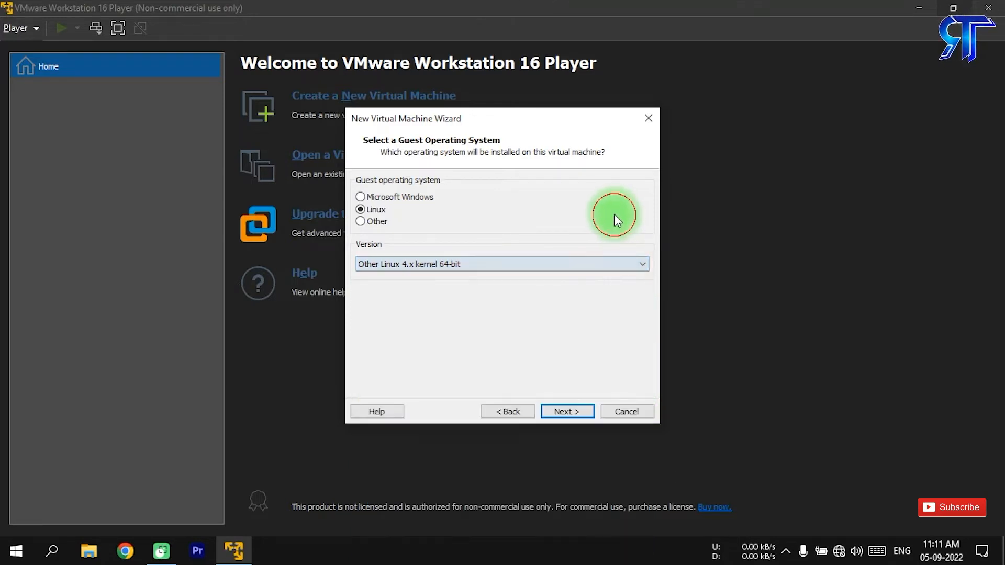
click(571, 413)
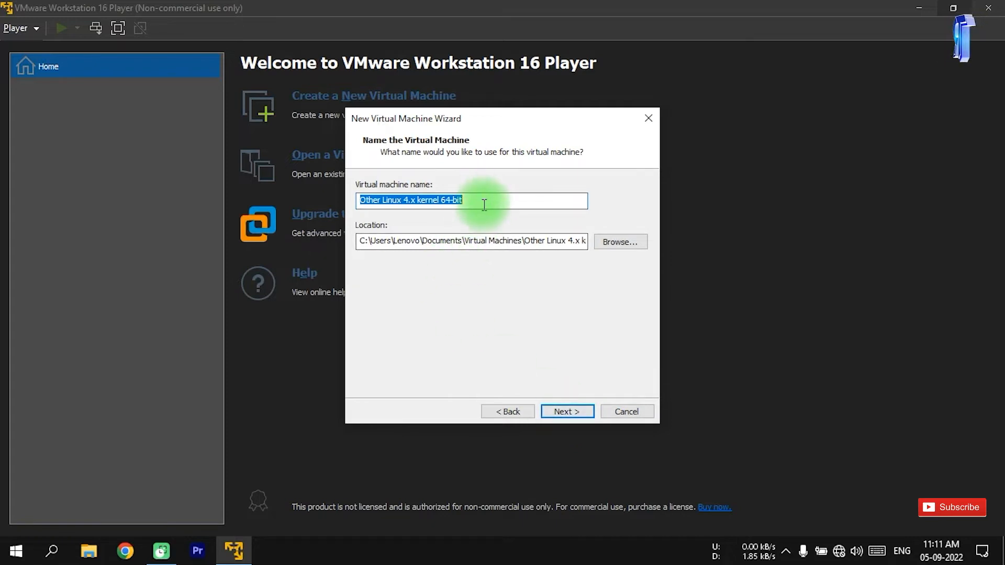
Name the virtual machine Kali Linux and keep the proposed storage location
text(Ka)
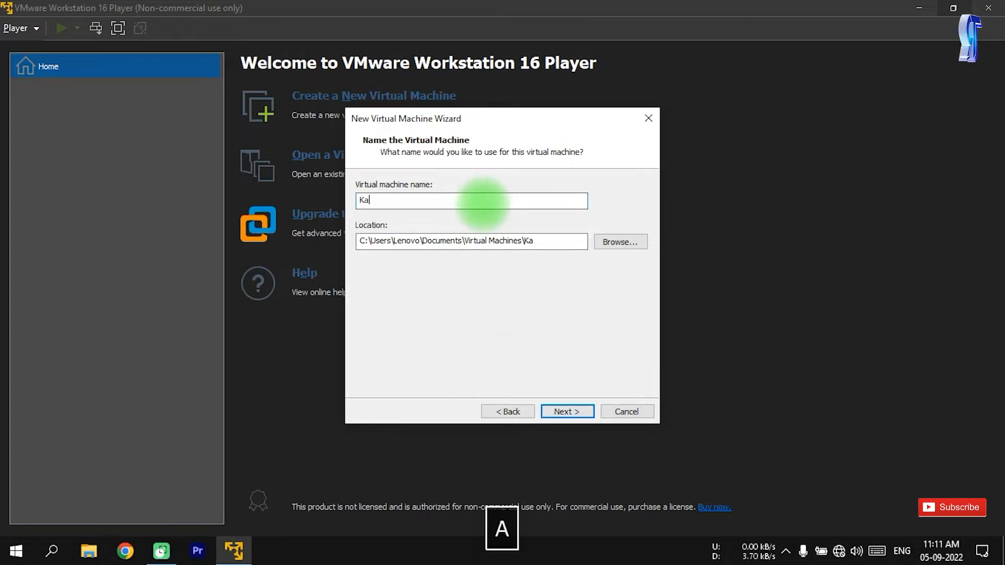
text(li L)
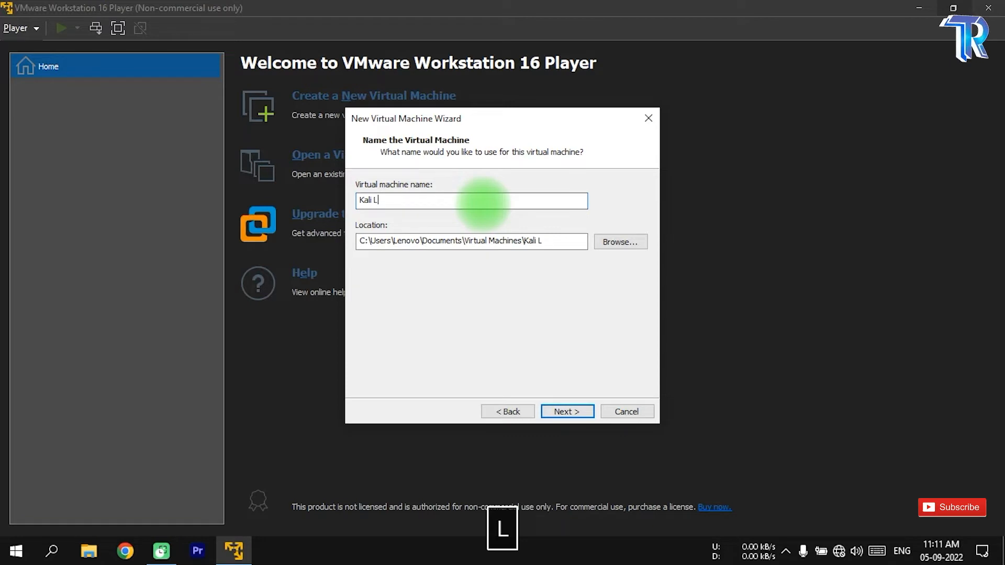
text(inux)
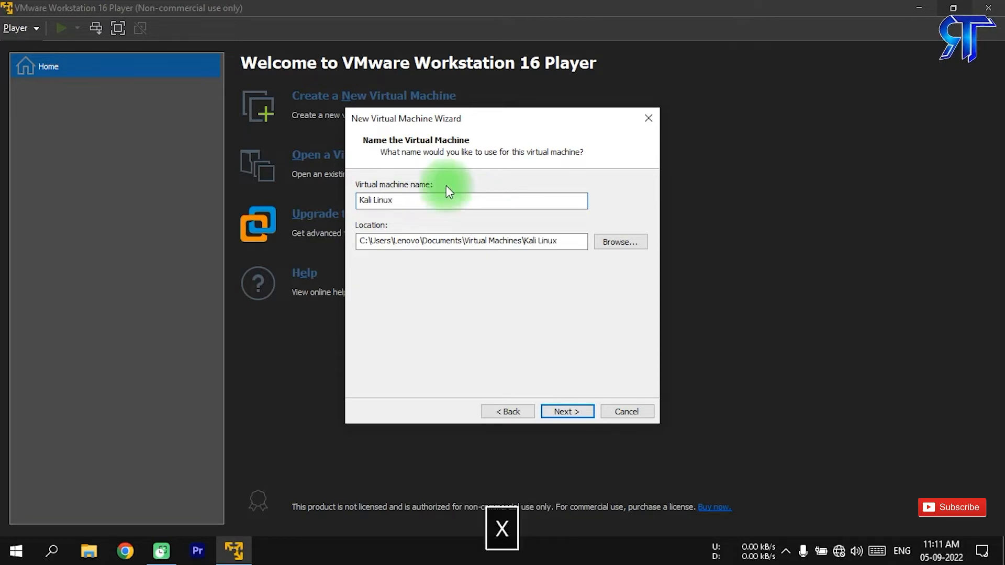
click(567, 413)
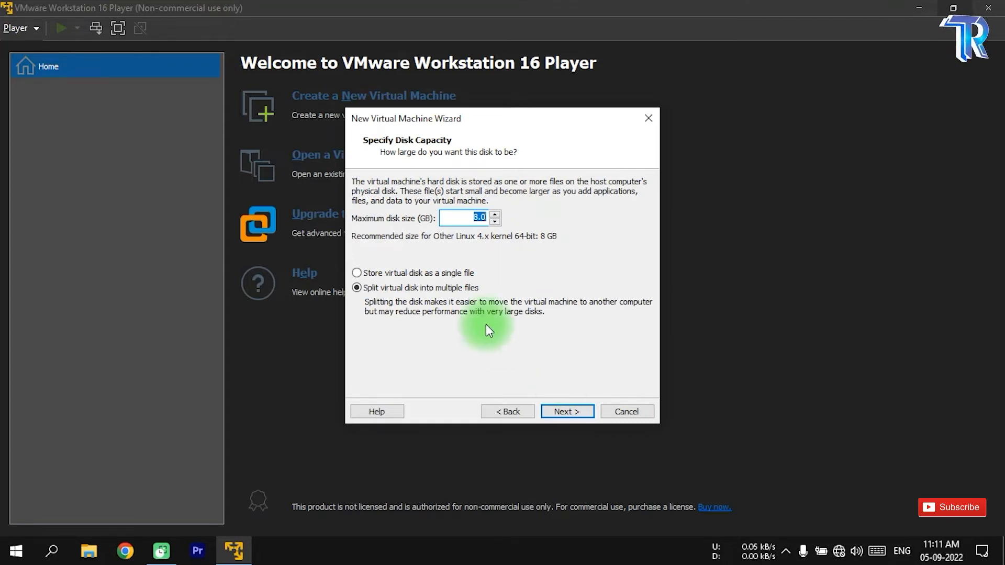
Set the maximum disk size to 28 GB, split into multiple files, and finish creating the virtual machine
click(474, 217)
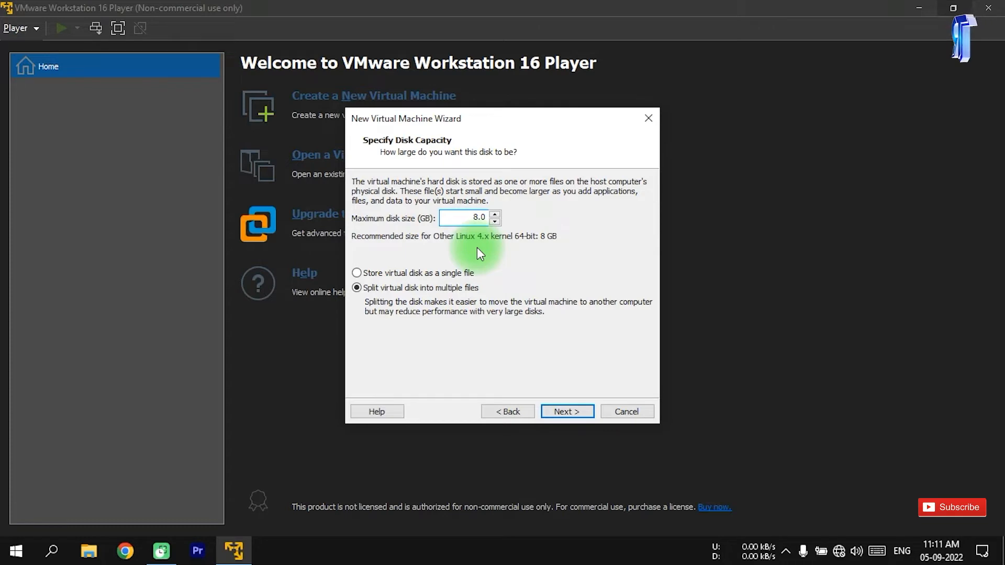
text(2)
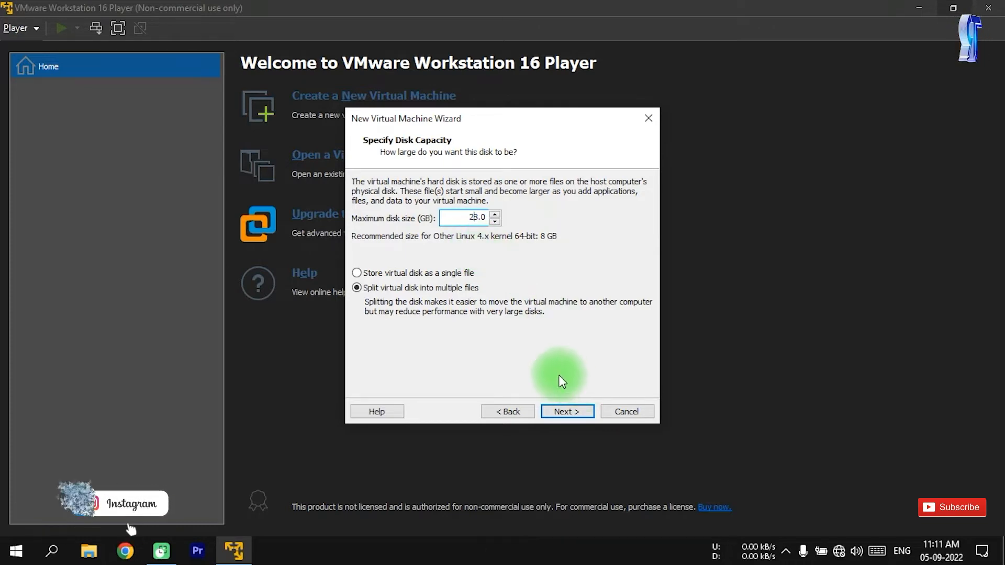
click(573, 410)
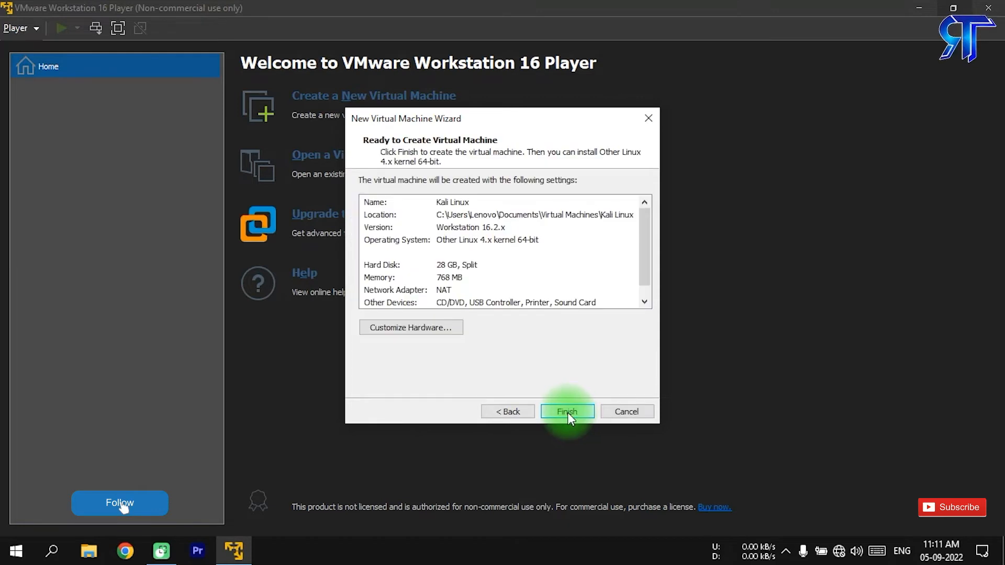
click(568, 413)
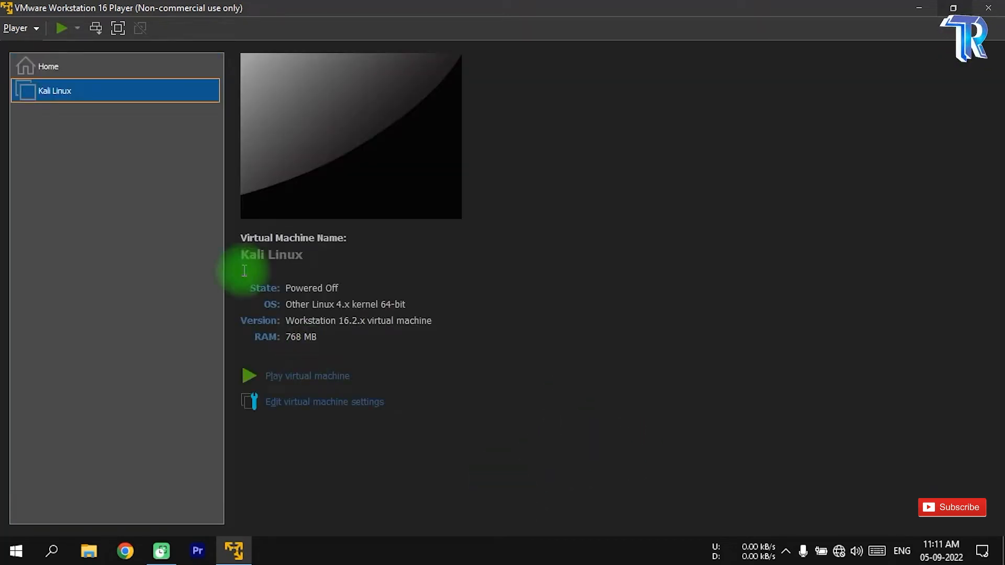
In the Kali Linux machine's settings, set the memory to 2048 MB and the number of processor cores to 2
click(306, 411)
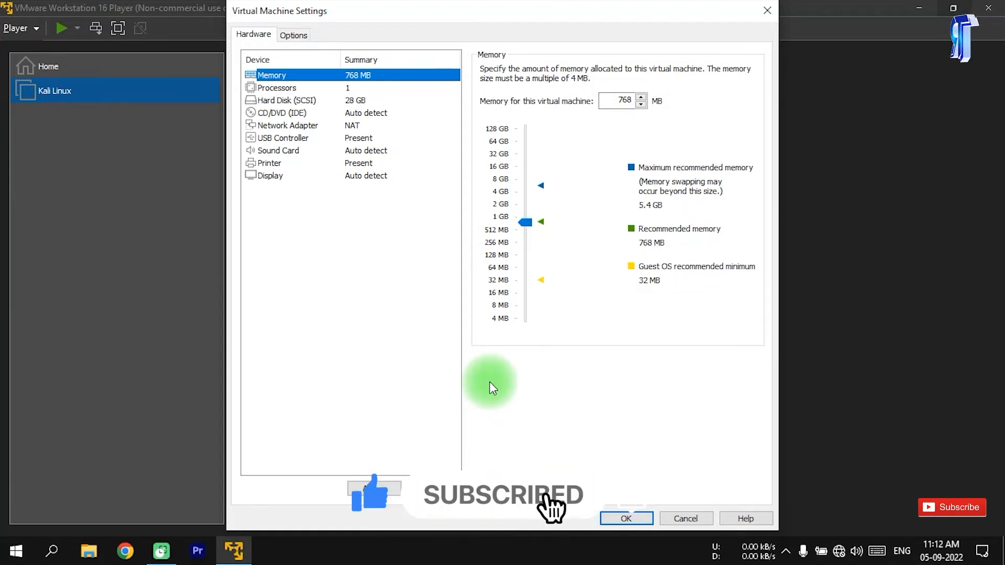
click(503, 205)
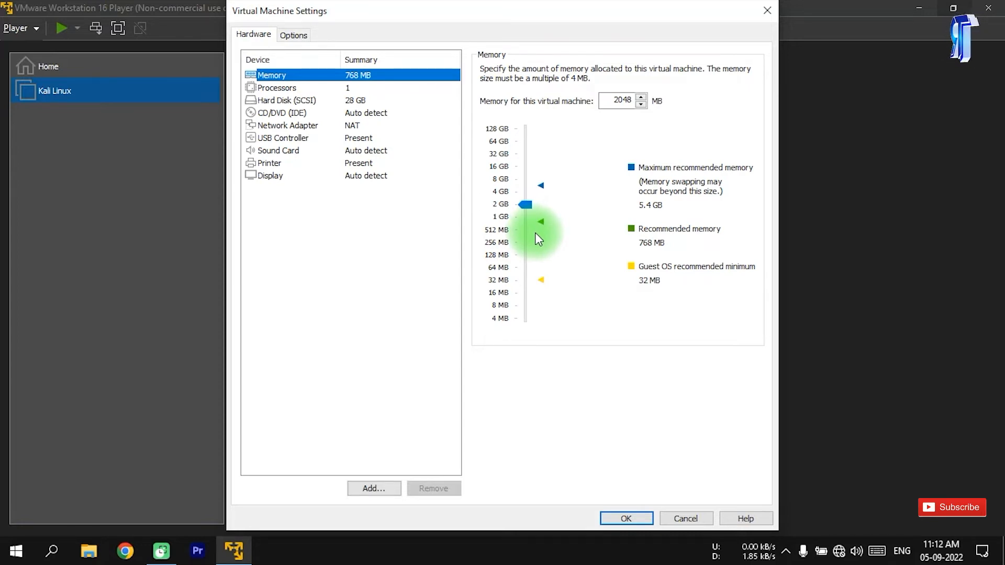
click(350, 90)
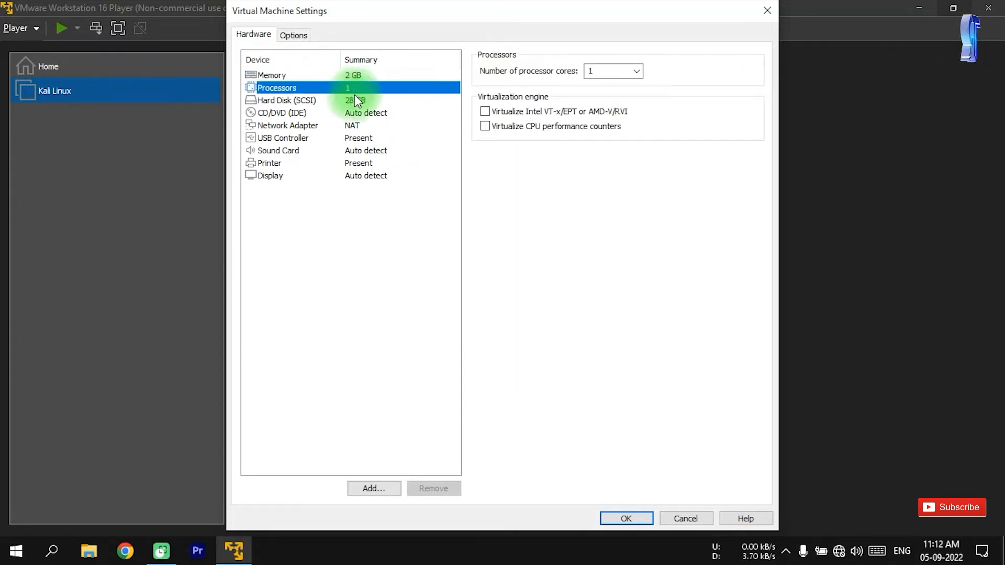
click(637, 73)
click(629, 94)
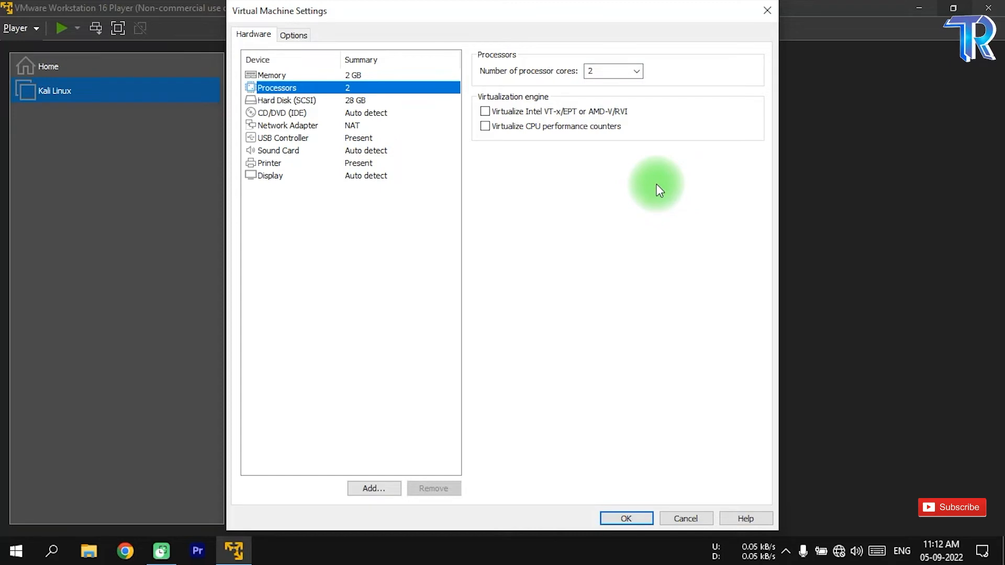
Set the CD/DVD drive to use the ISO image kali-linux-2022.2-installer-amd64.iso from the Desktop and save the machine's settings
click(424, 227)
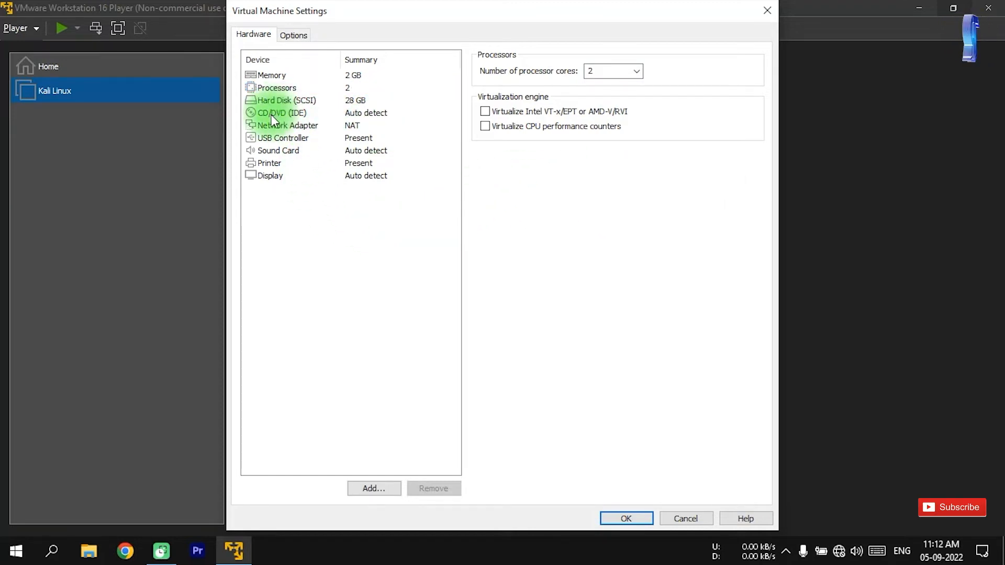
click(357, 113)
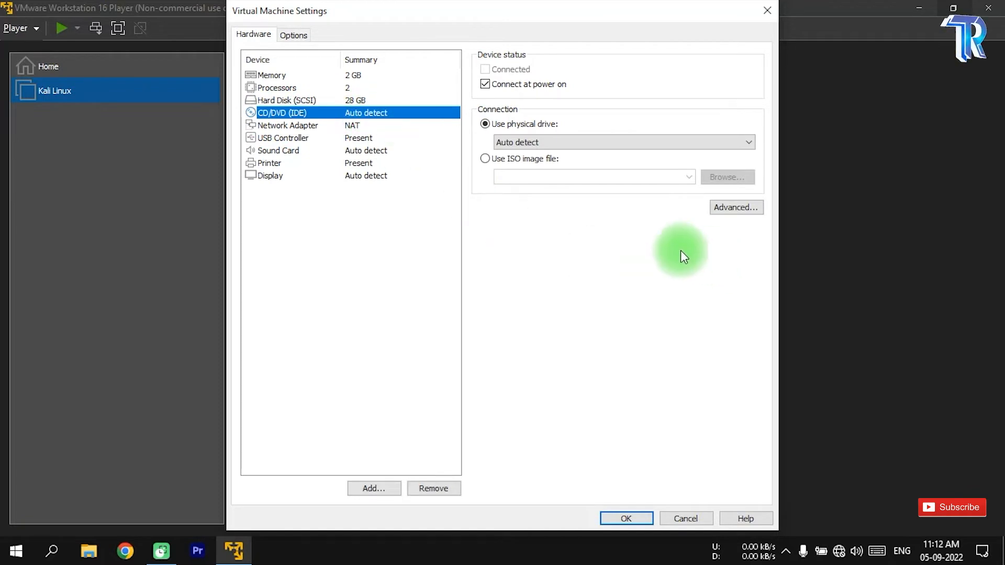
click(483, 159)
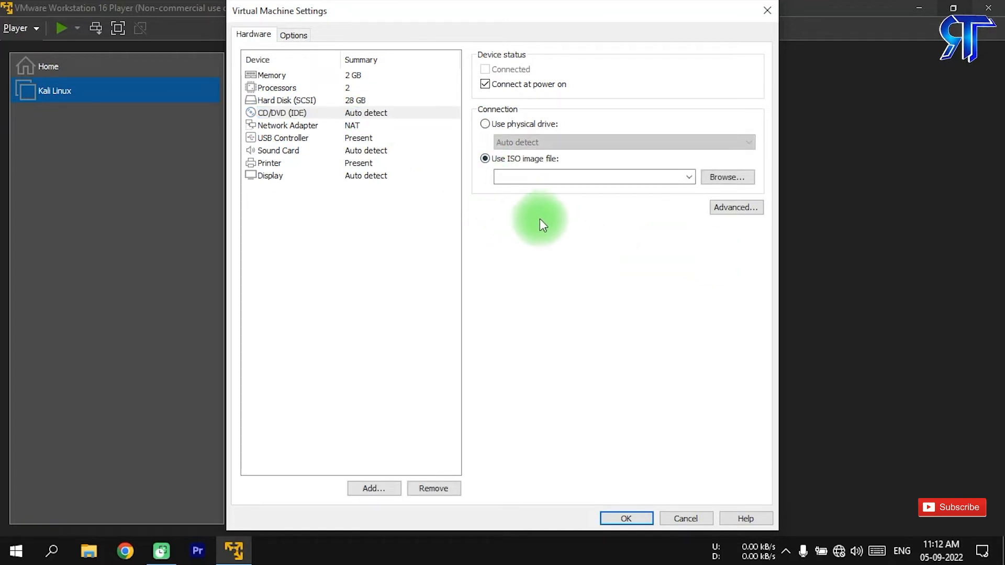
click(718, 177)
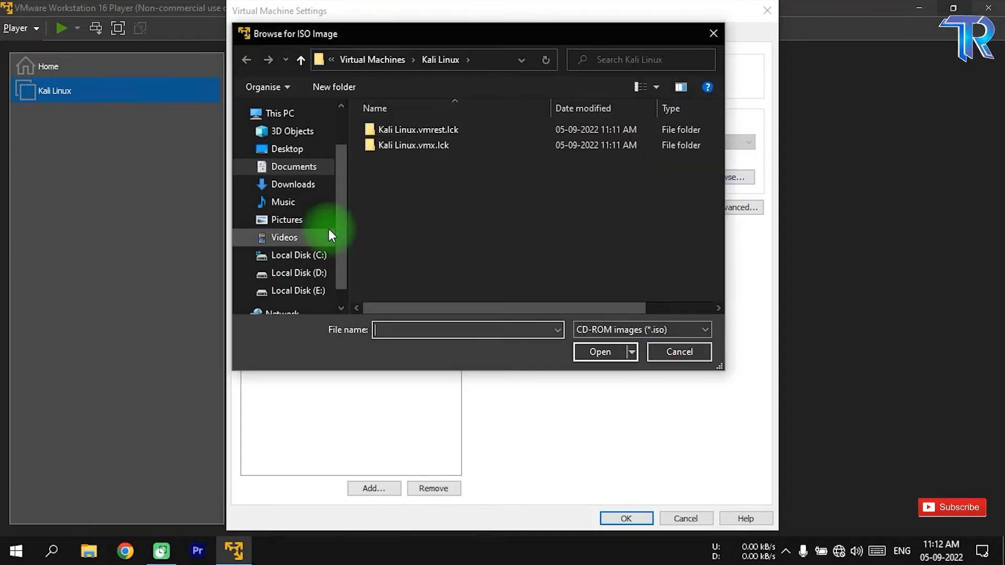
click(290, 150)
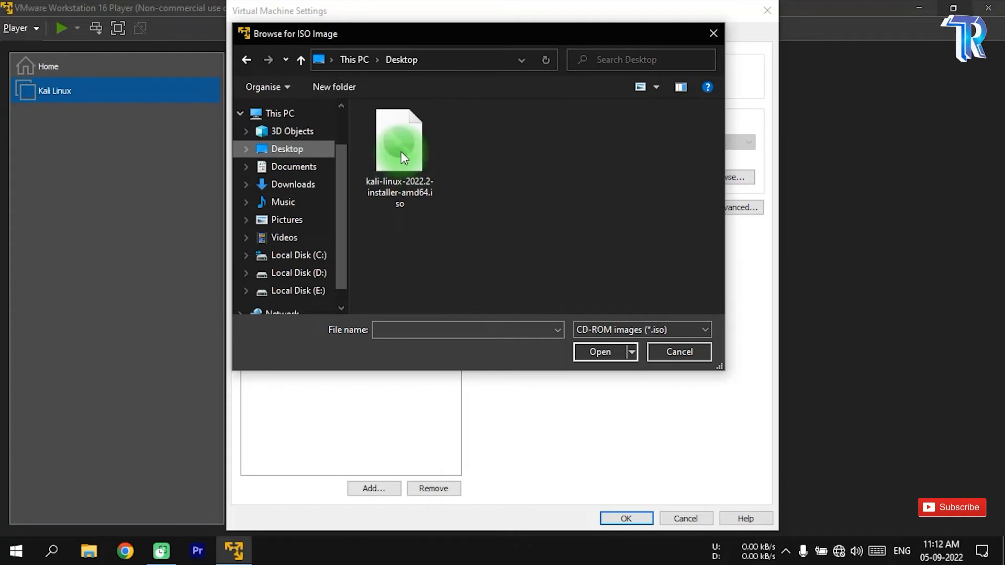
click(381, 166)
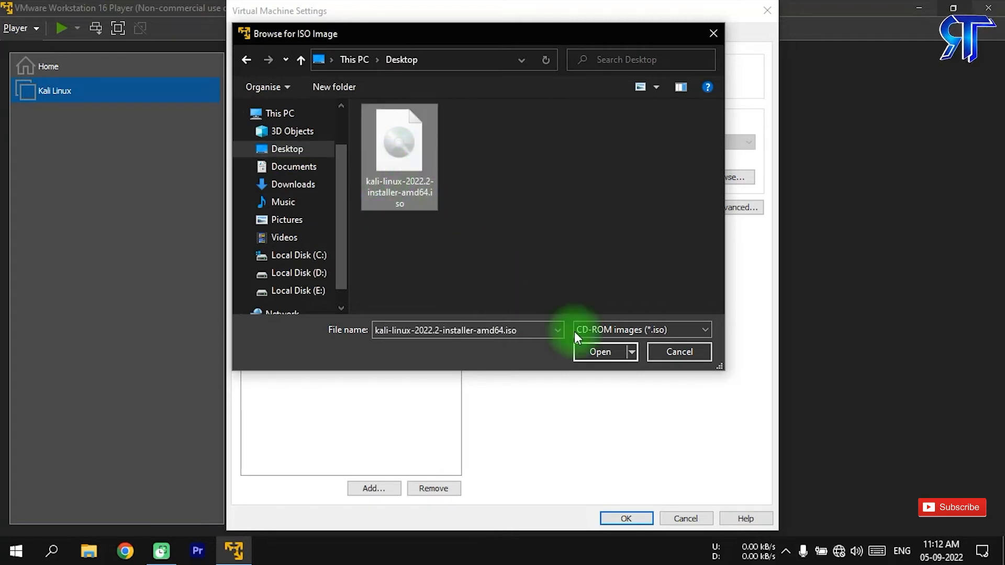
click(600, 352)
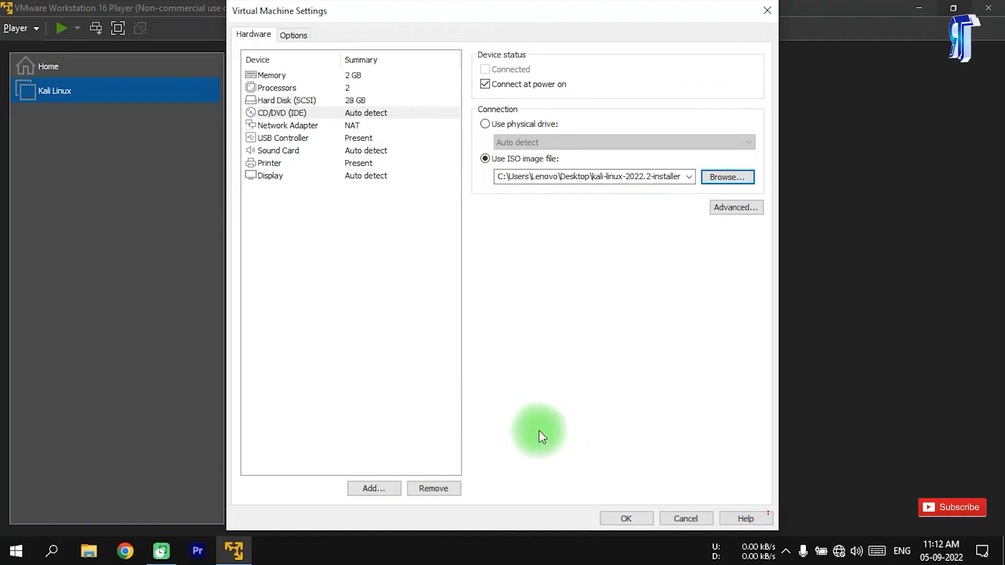
click(616, 515)
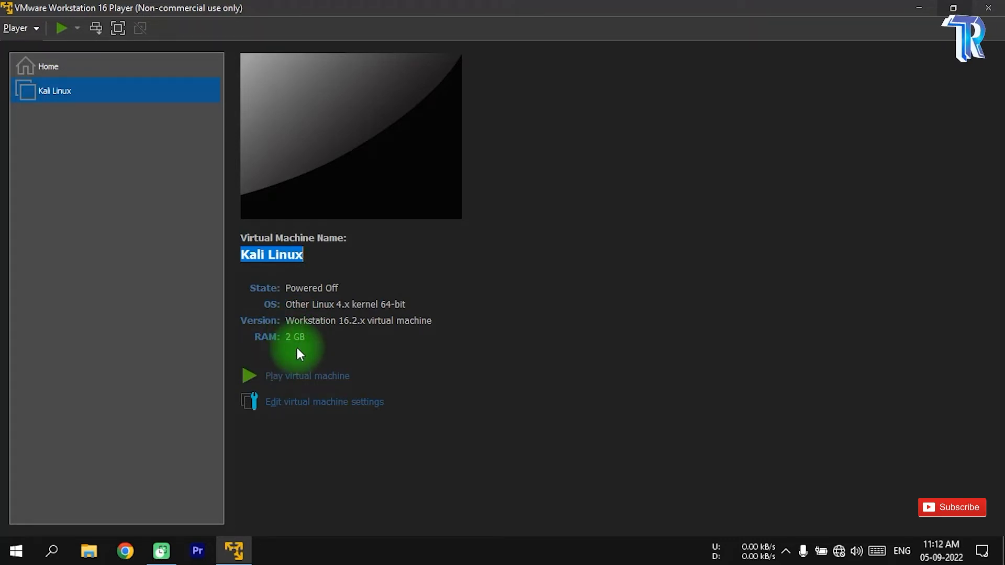
Power on the Kali Linux virtual machine and start the graphical install from the installer menu
click(320, 385)
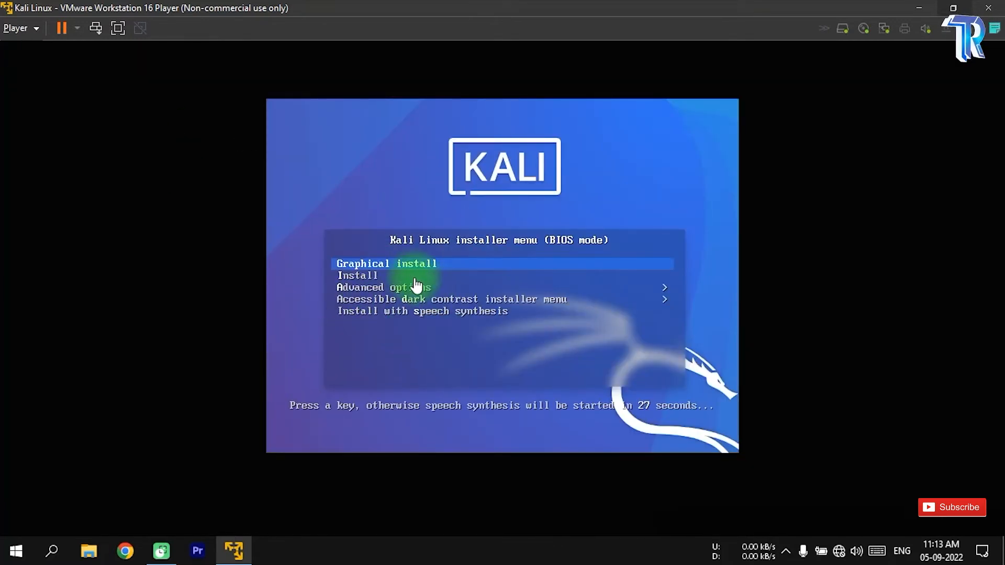
click(542, 358)
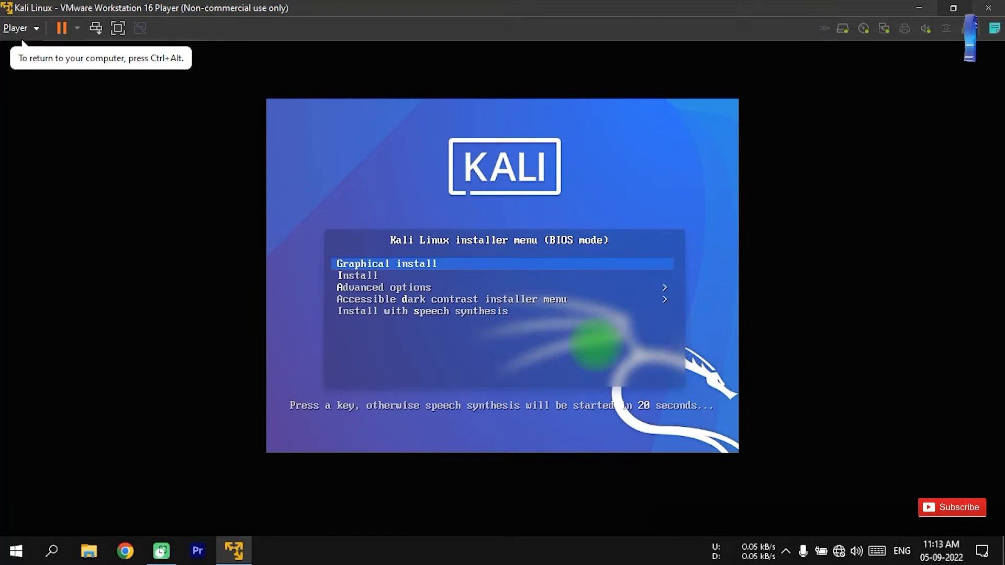
key(Return)
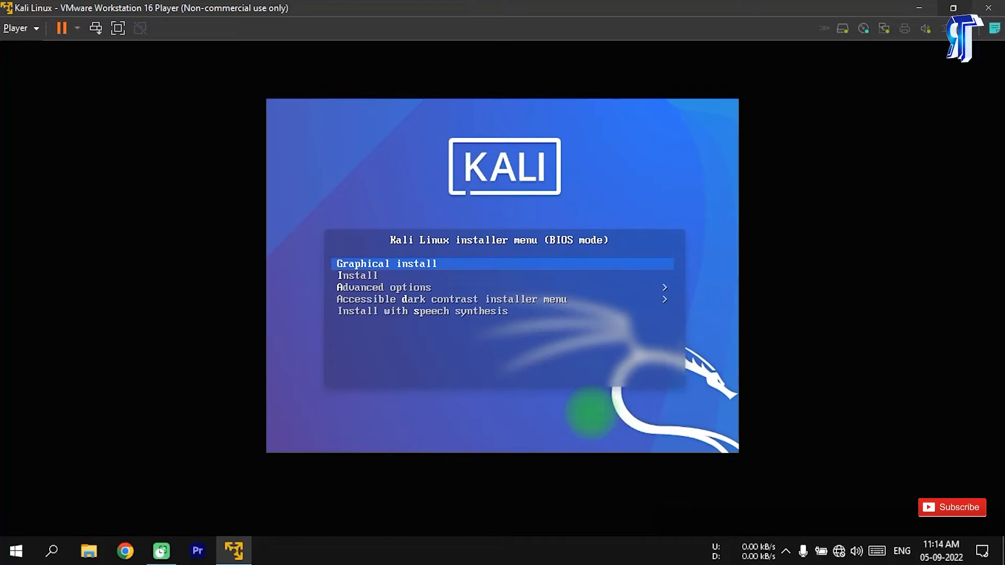
key(Return)
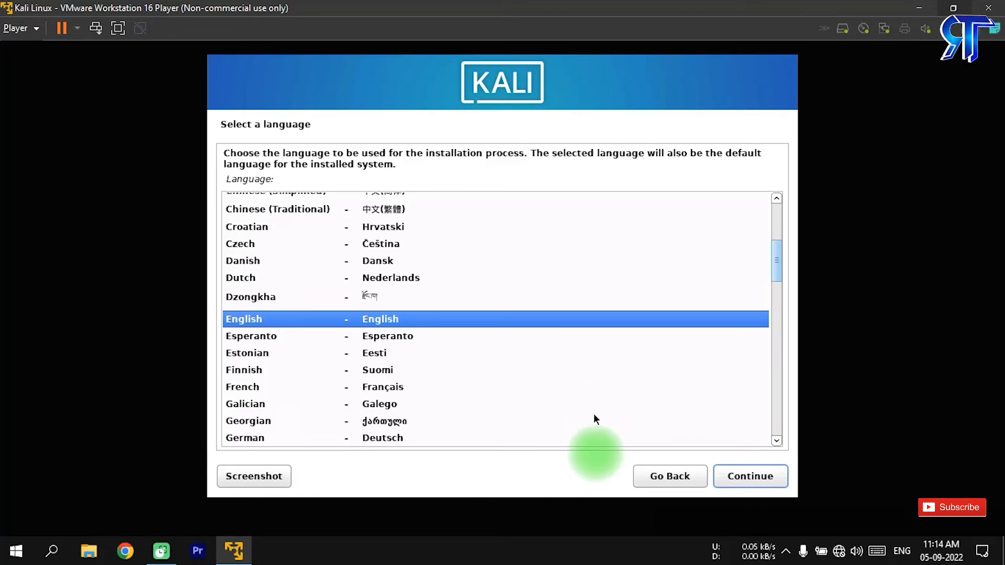
Choose English as installation language, India as location and American English as keymap
click(731, 479)
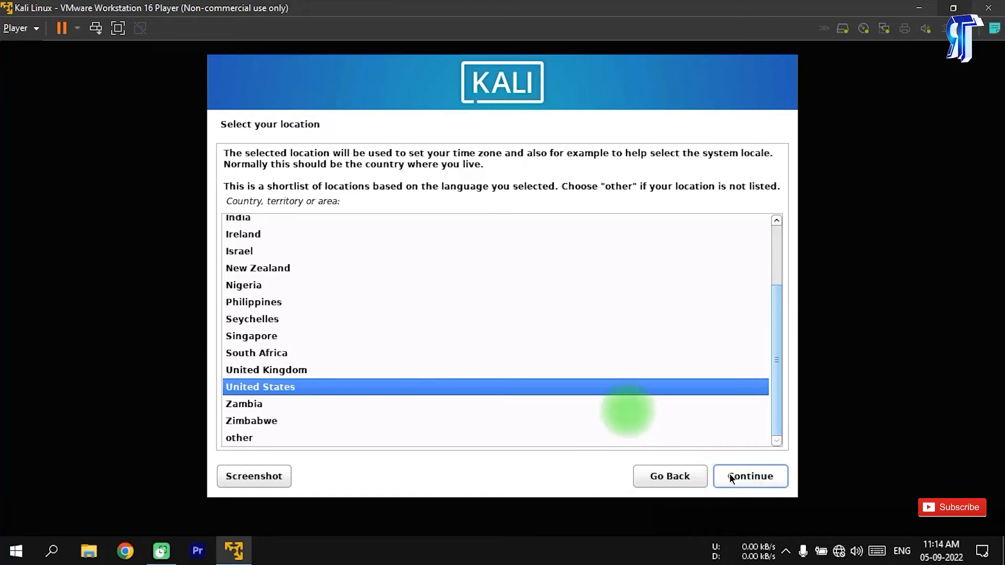
drag(776, 322, 774, 305)
click(315, 241)
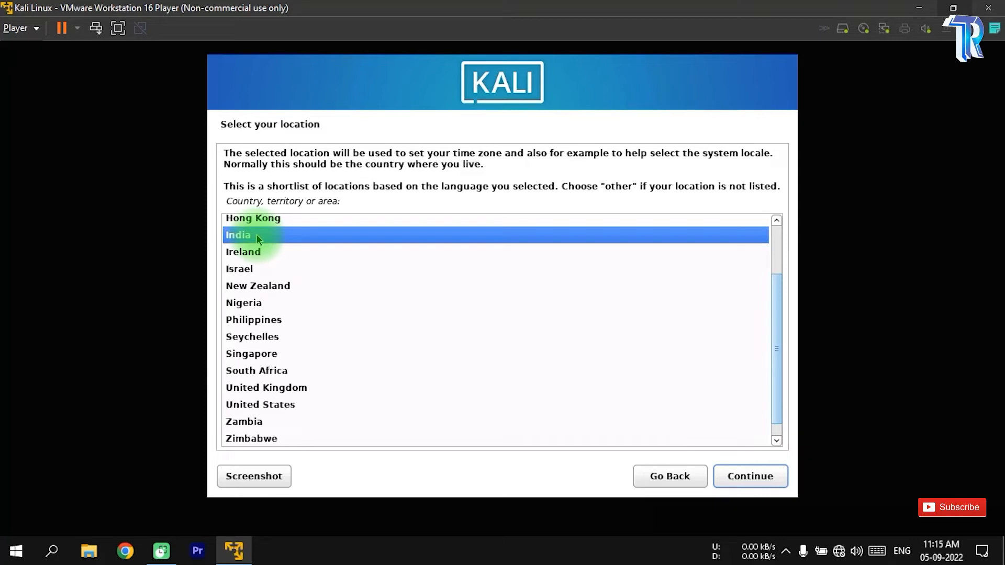
click(774, 476)
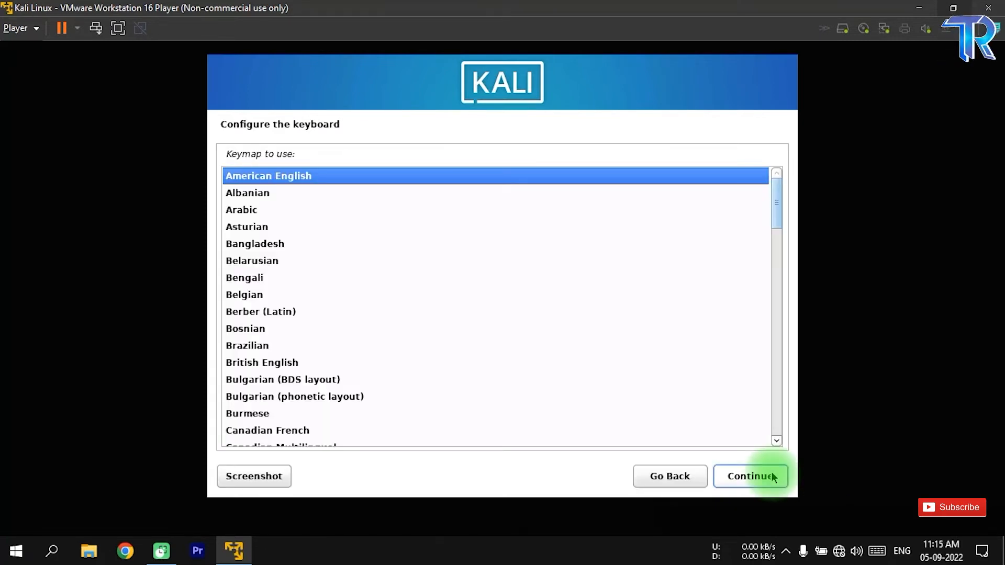
click(772, 477)
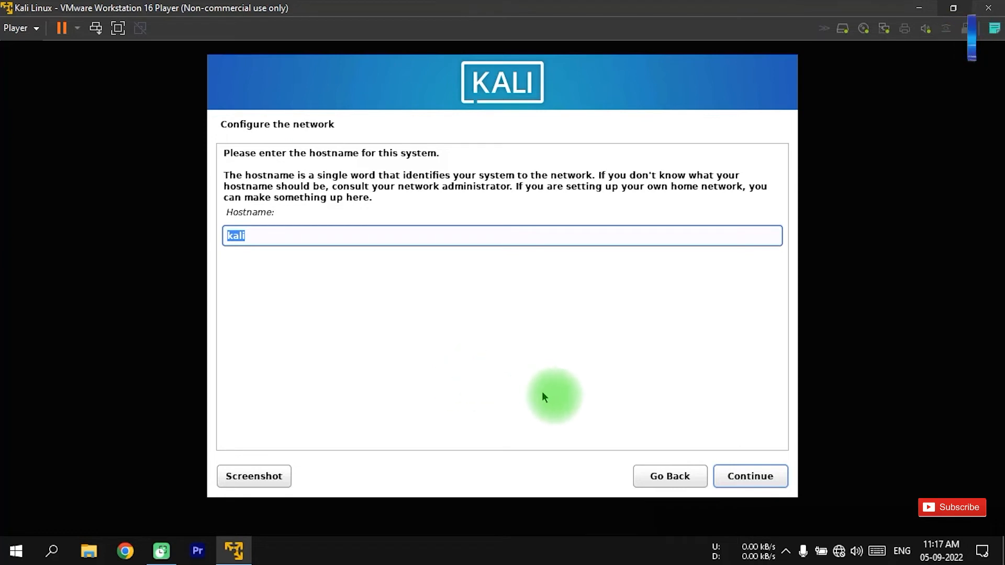
Keep kali as the system's hostname and set the domain name to kali
click(759, 478)
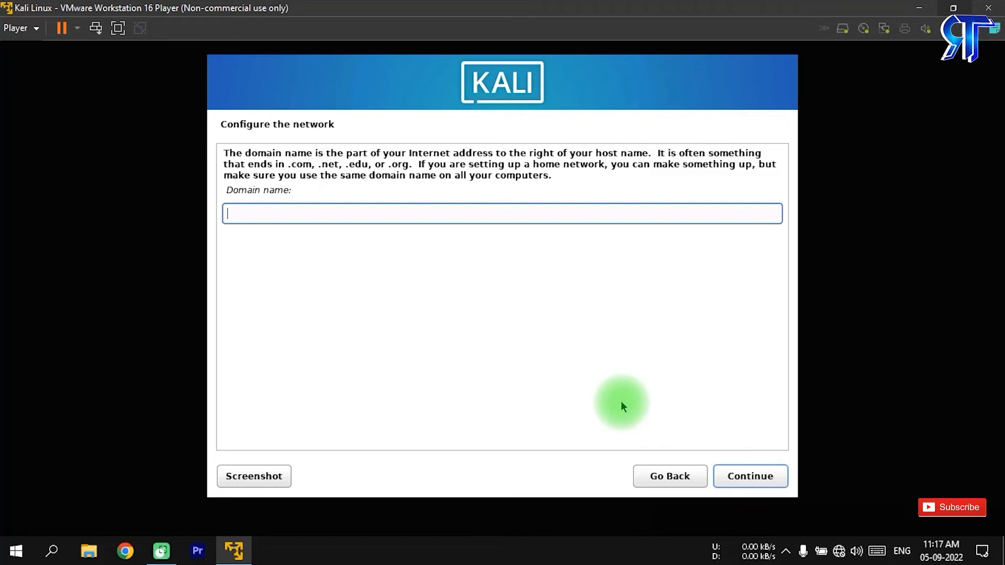
text(kali)
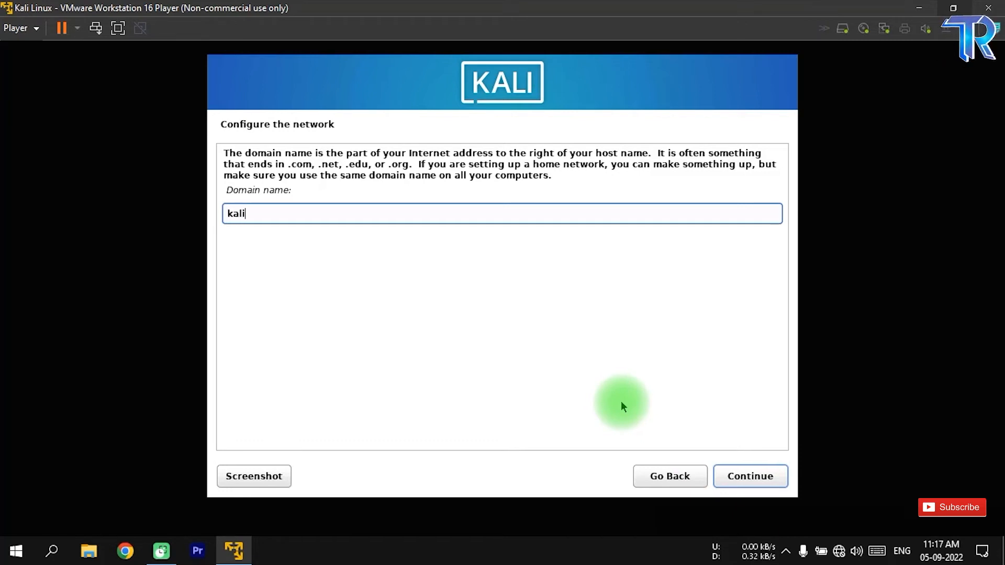
click(763, 477)
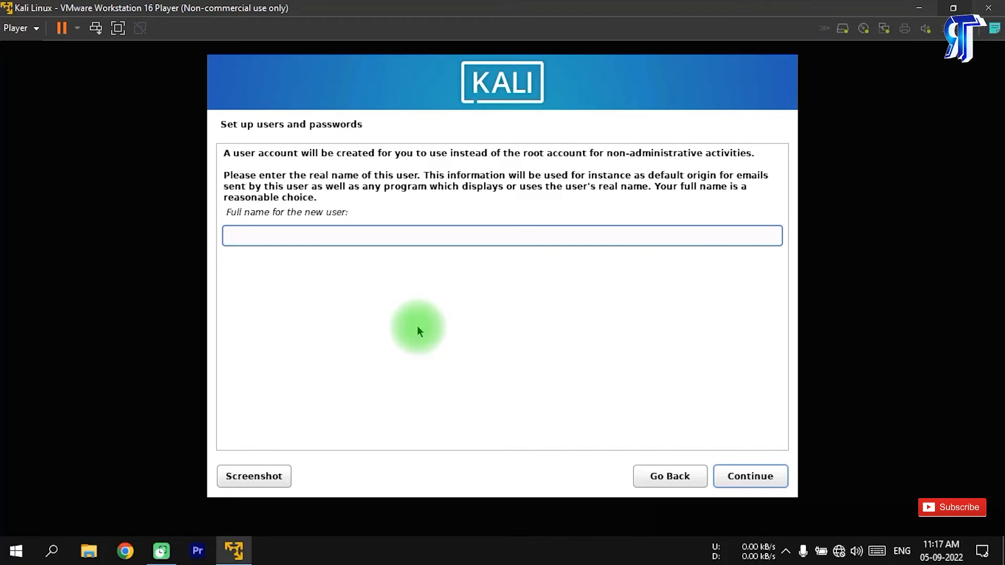
Enter kali as the new user's full name and accept kali as the account's username
text(kali)
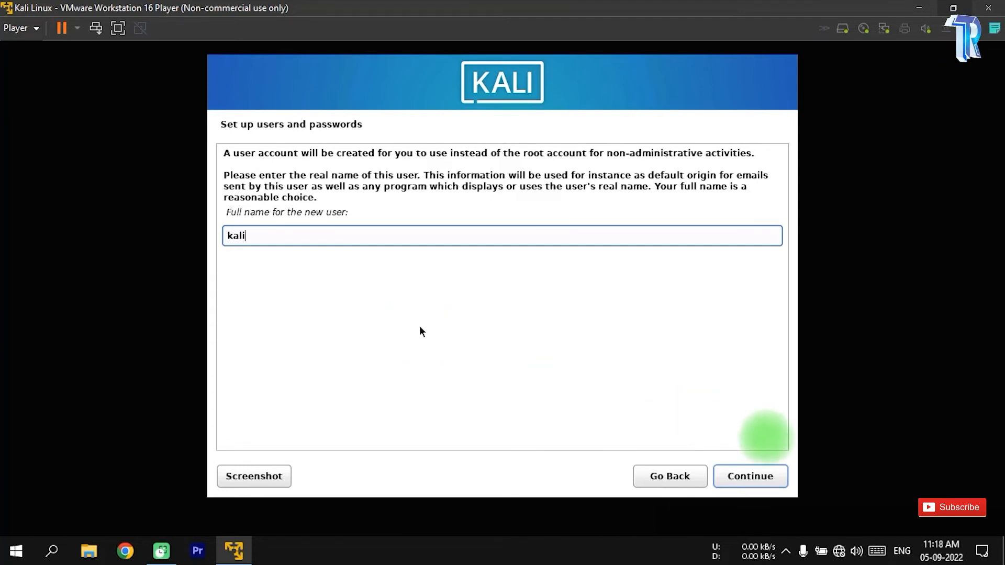
click(754, 476)
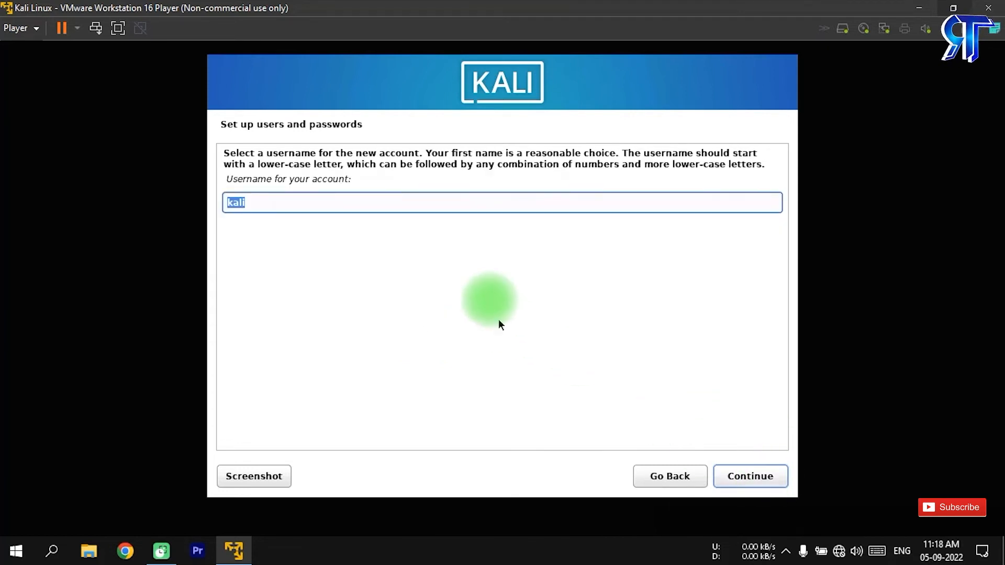
click(733, 478)
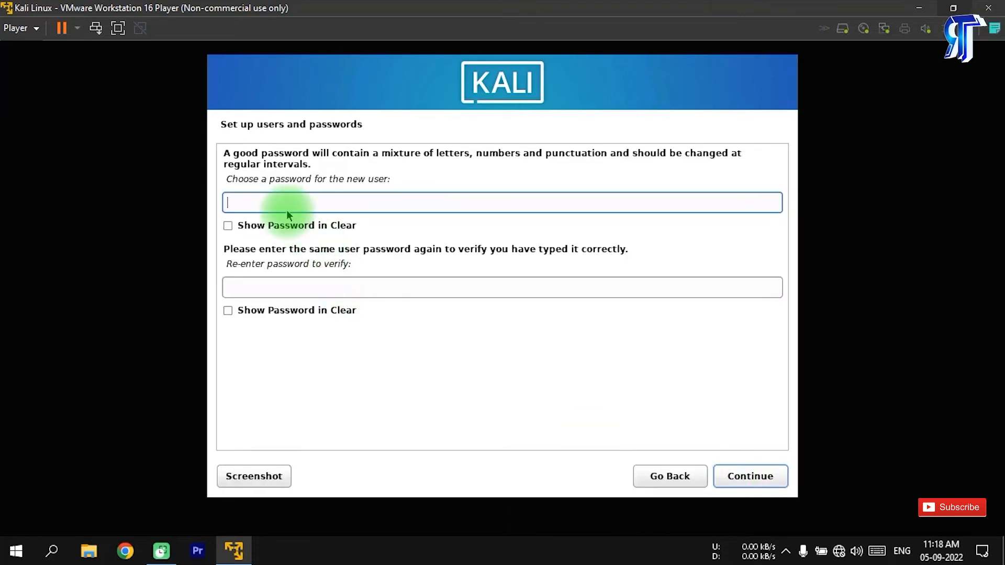
Enter the new user's password, repeat it for verification and continue the installation
text(kali)
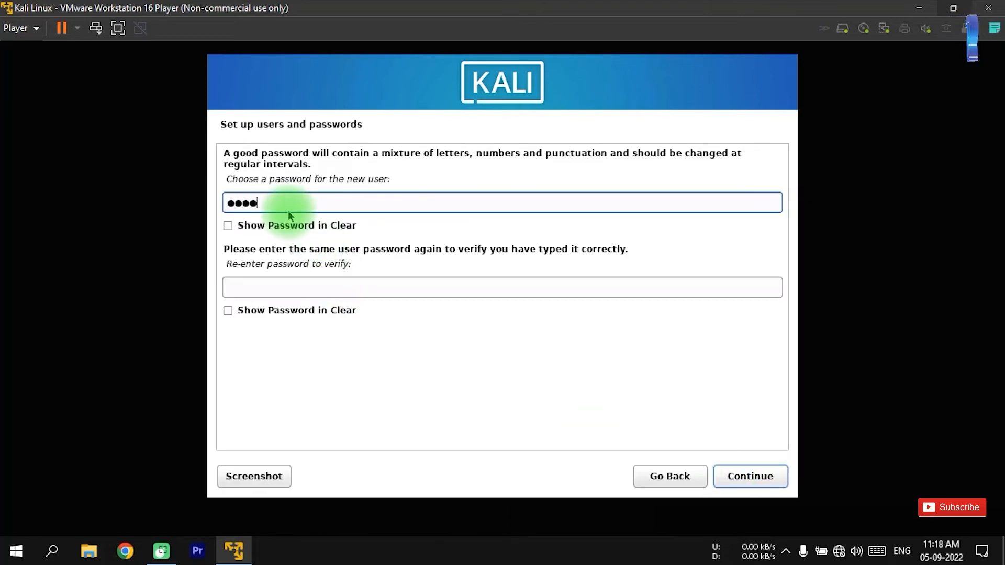
click(340, 287)
text(kali)
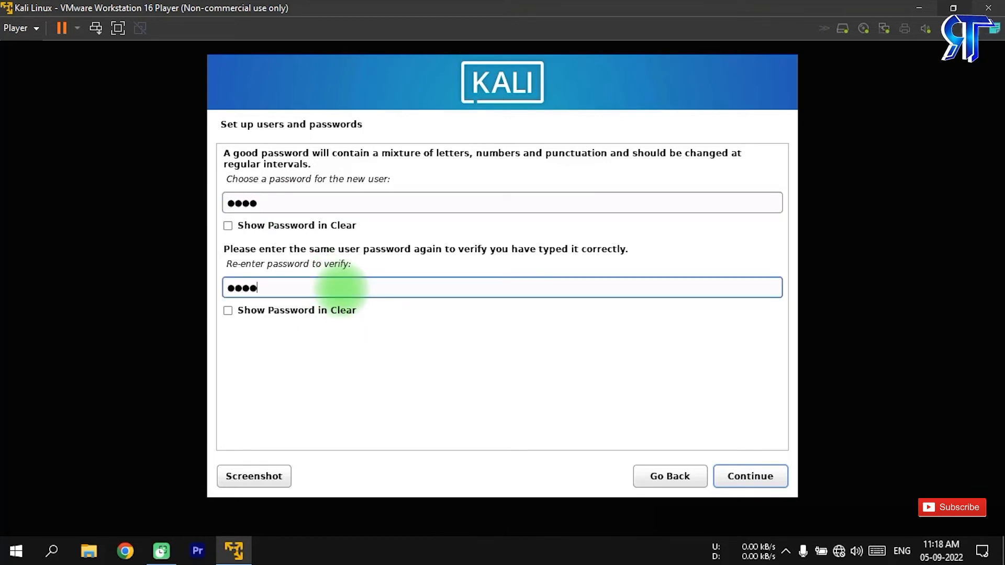
click(728, 474)
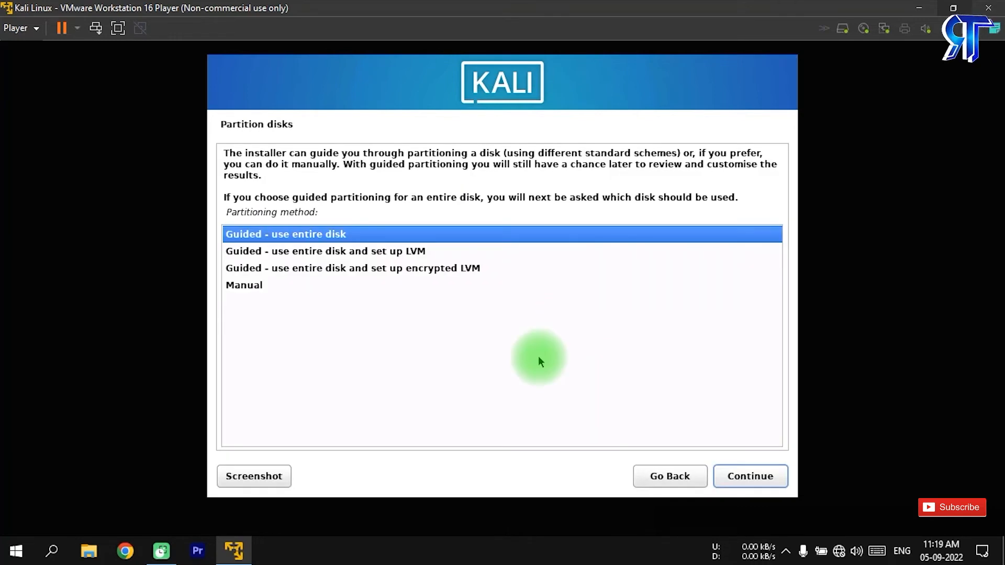
Partition the entire sda disk with guided partitioning, all files in one partition, and write the changes to disk
click(764, 478)
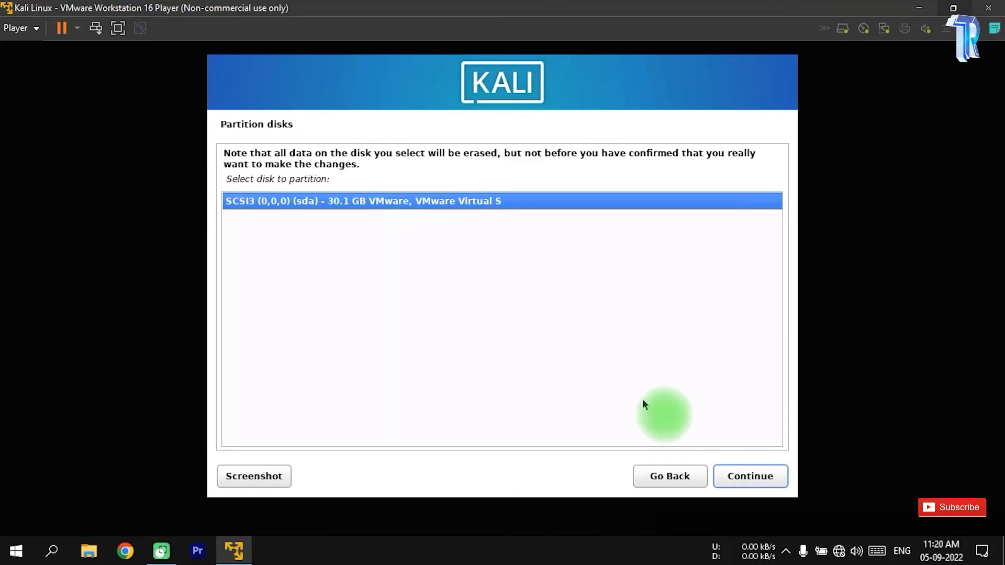
click(751, 477)
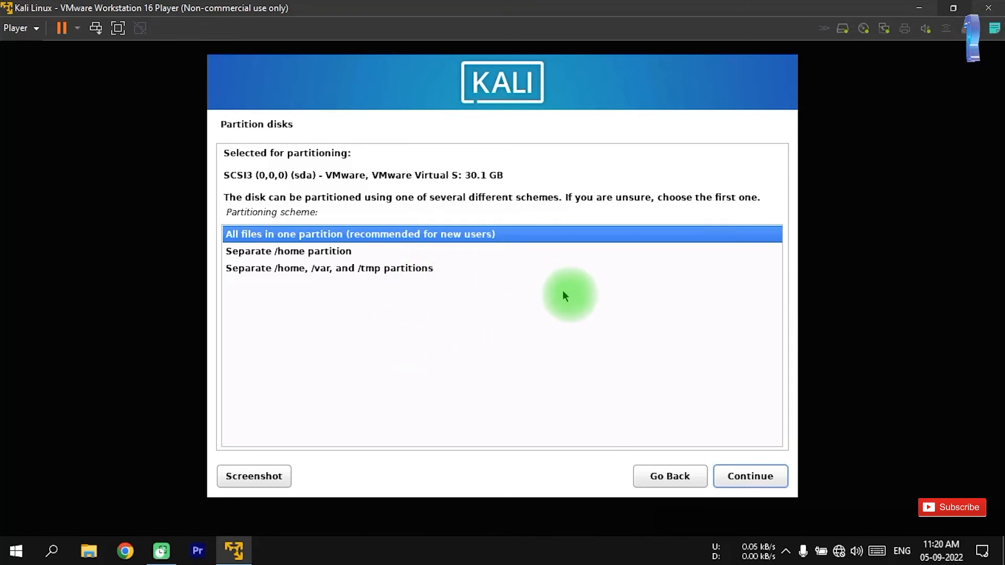
click(745, 474)
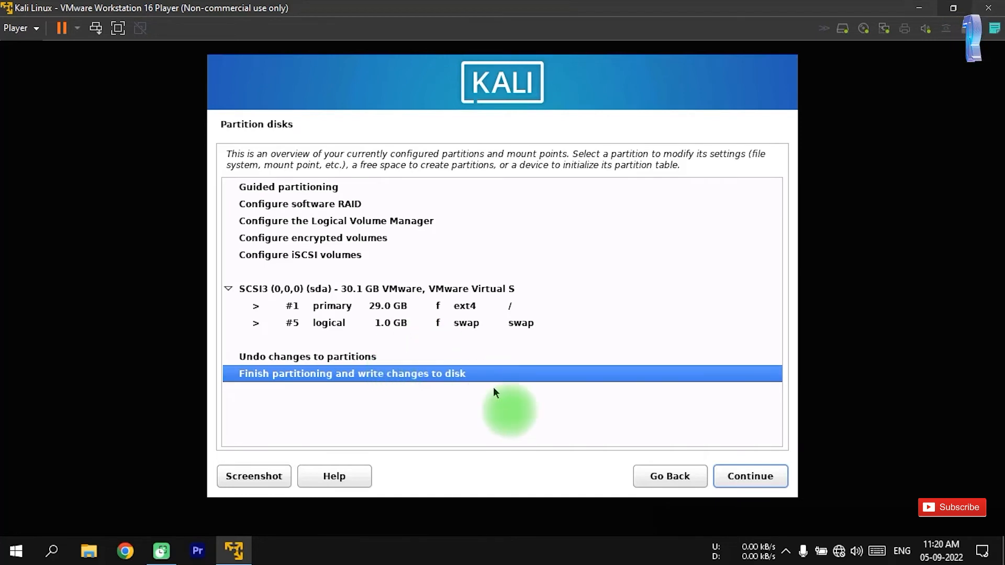
click(764, 478)
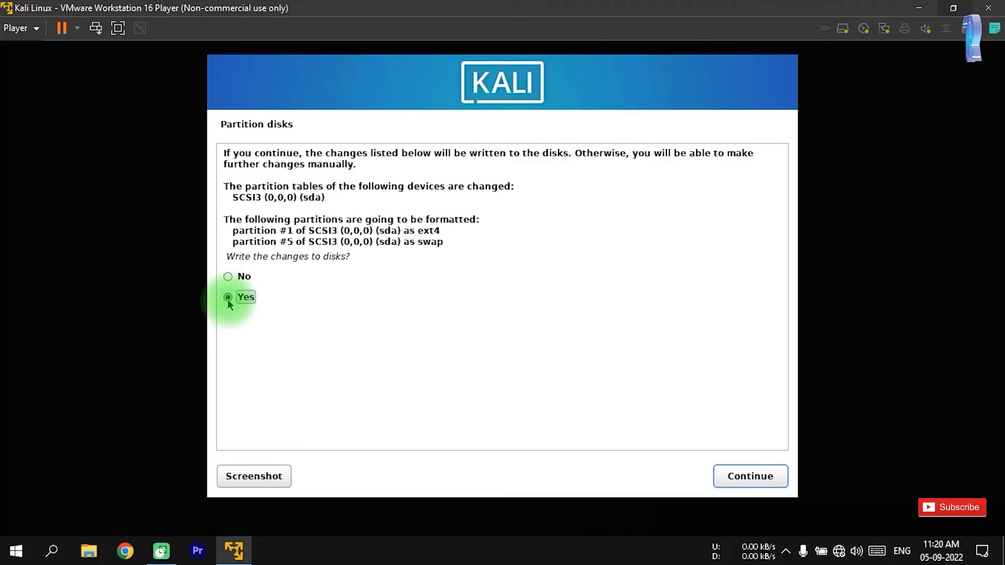
click(770, 479)
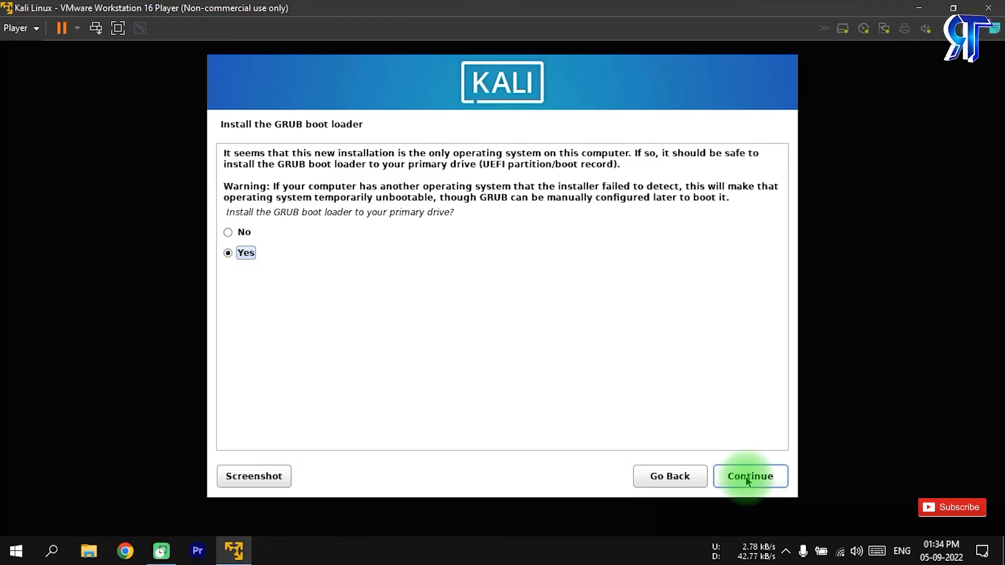
Install the GRUB boot loader on /dev/sda, finish the installation and reboot into the new system
click(746, 477)
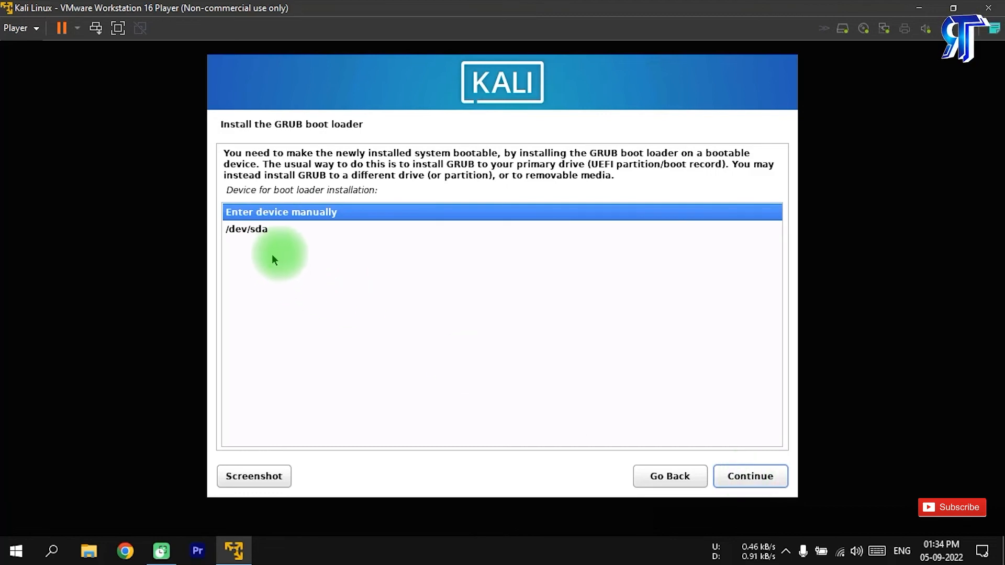
click(253, 229)
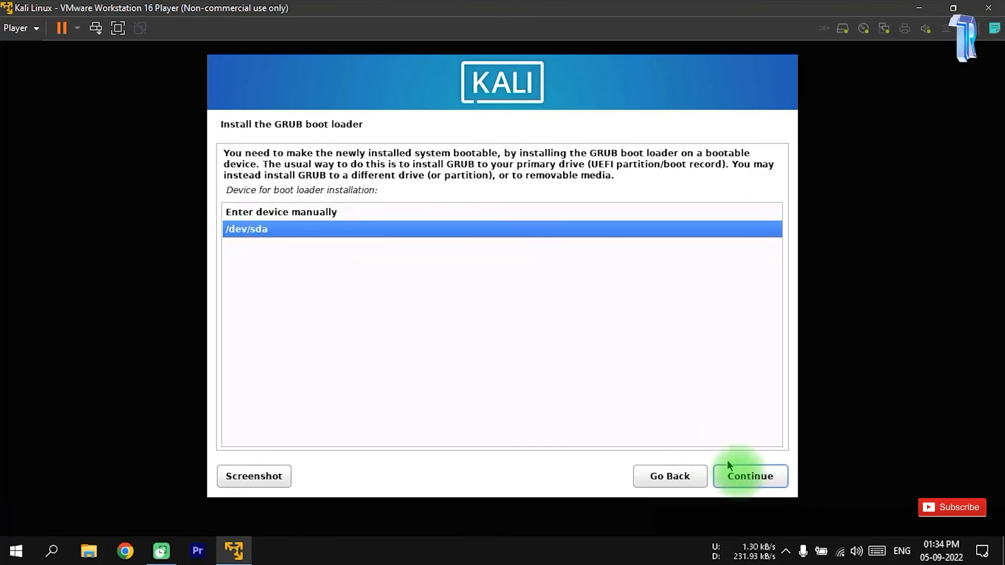
click(740, 476)
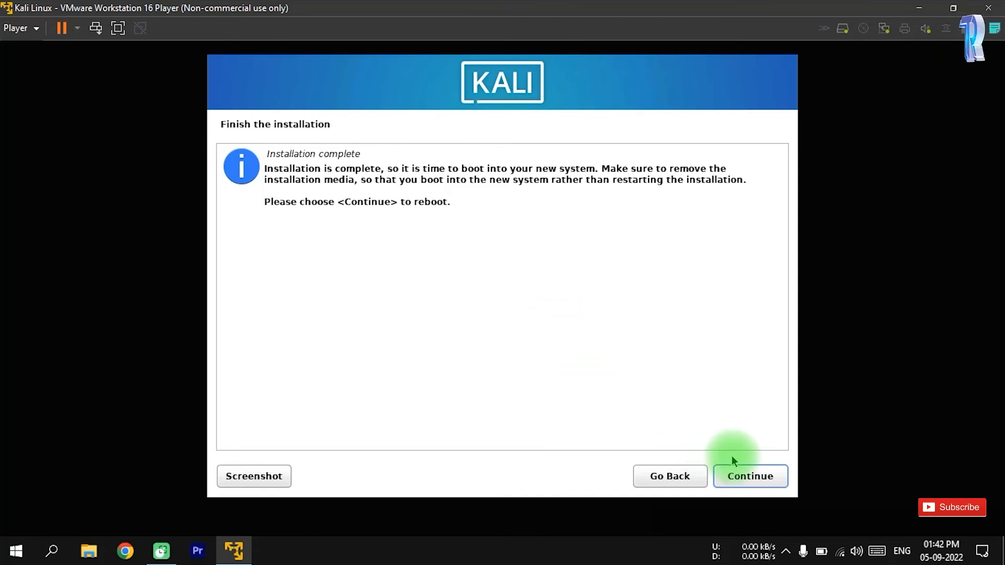
click(744, 480)
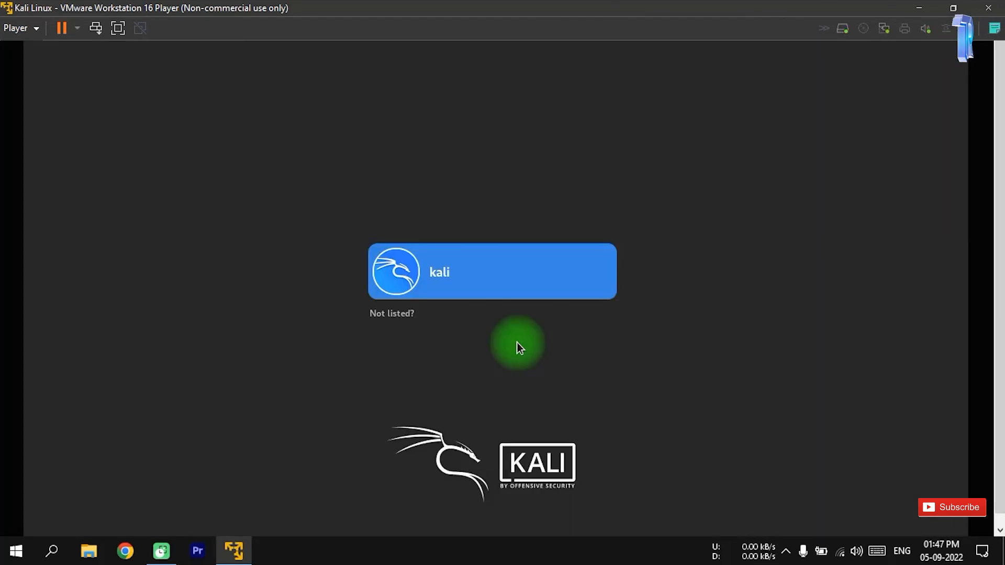
Log in to the kali account by entering the account password
click(434, 277)
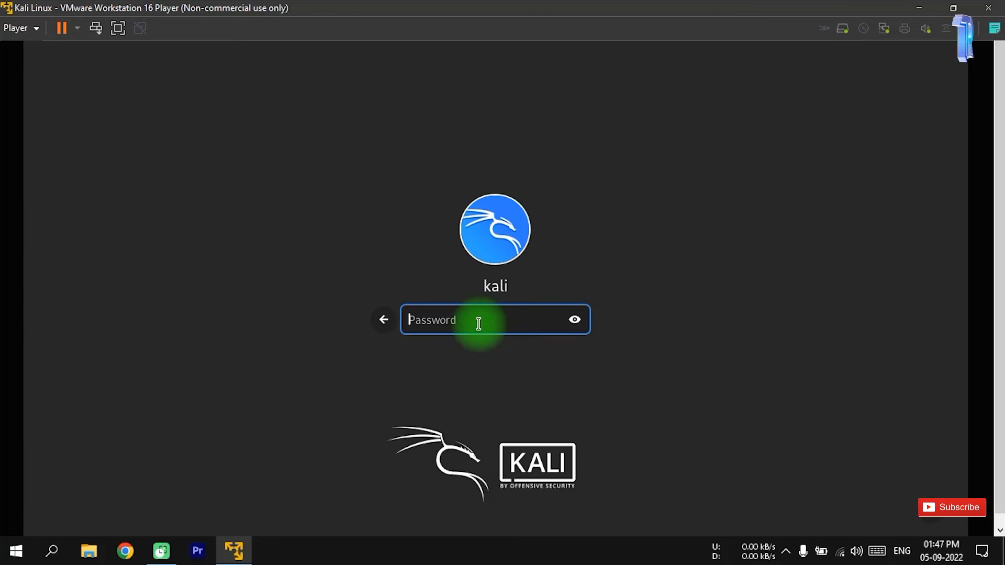
text(kali)
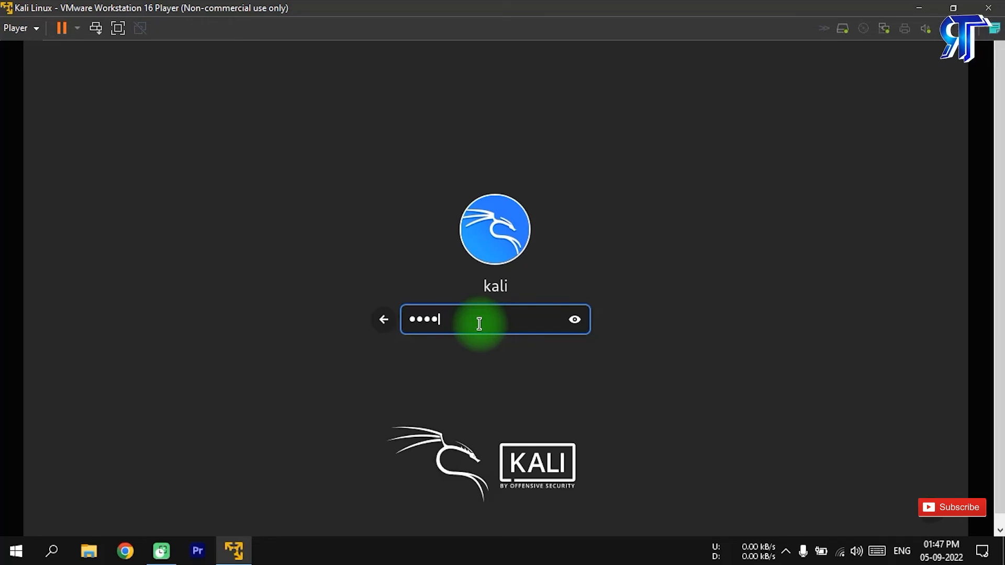
key(Return)
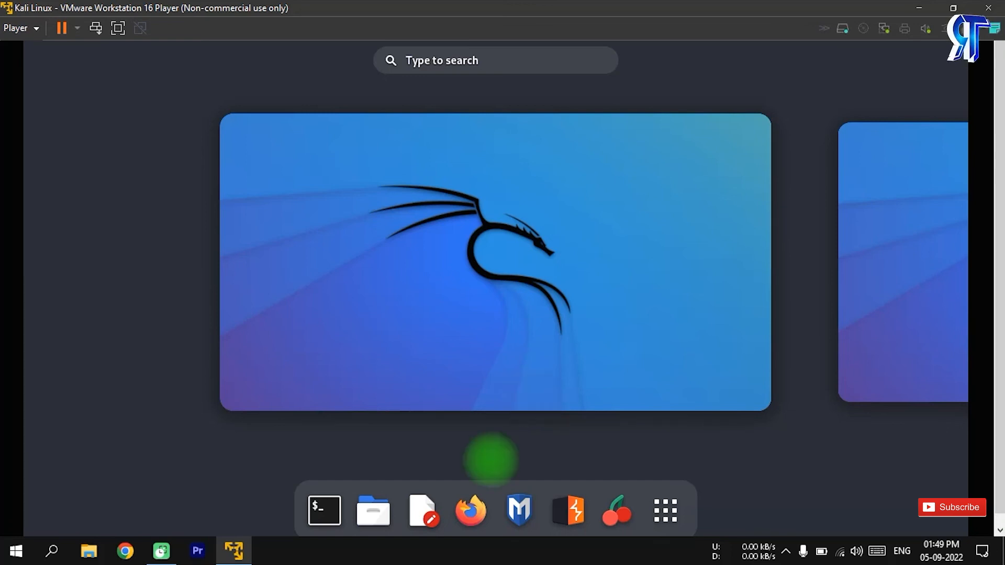
click(473, 509)
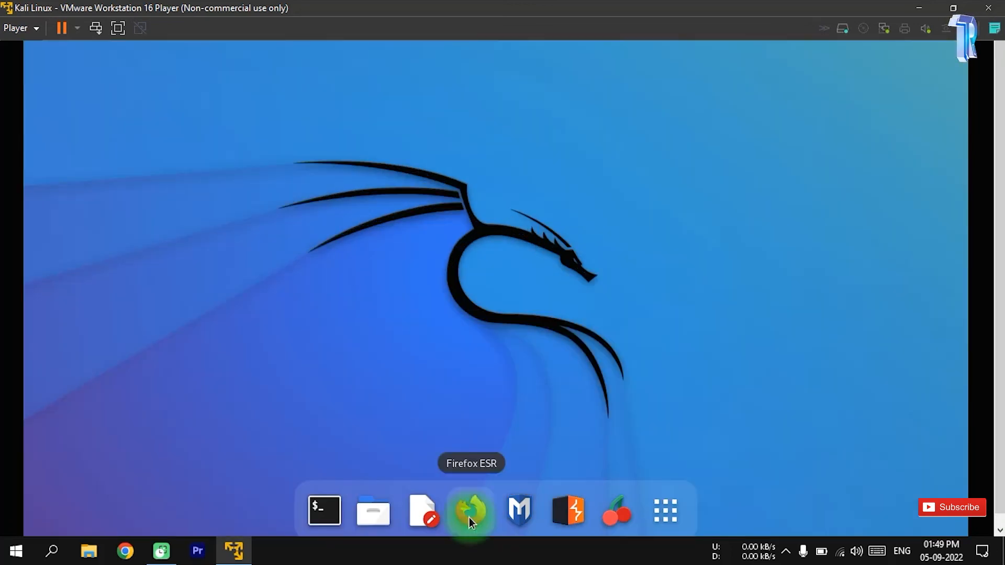
Shut down the Kali Linux guest and confirm powering off the virtual machine
click(77, 28)
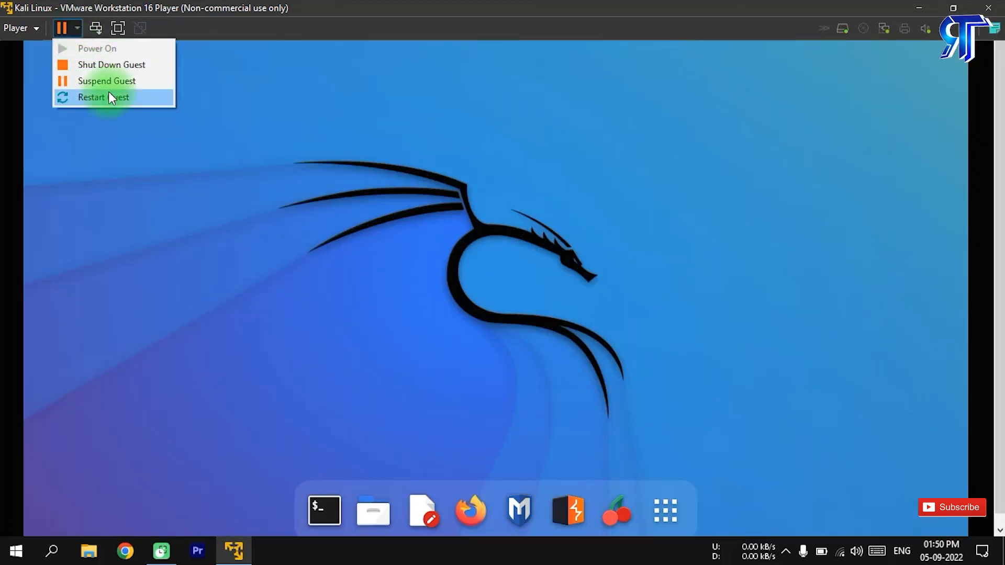
click(89, 65)
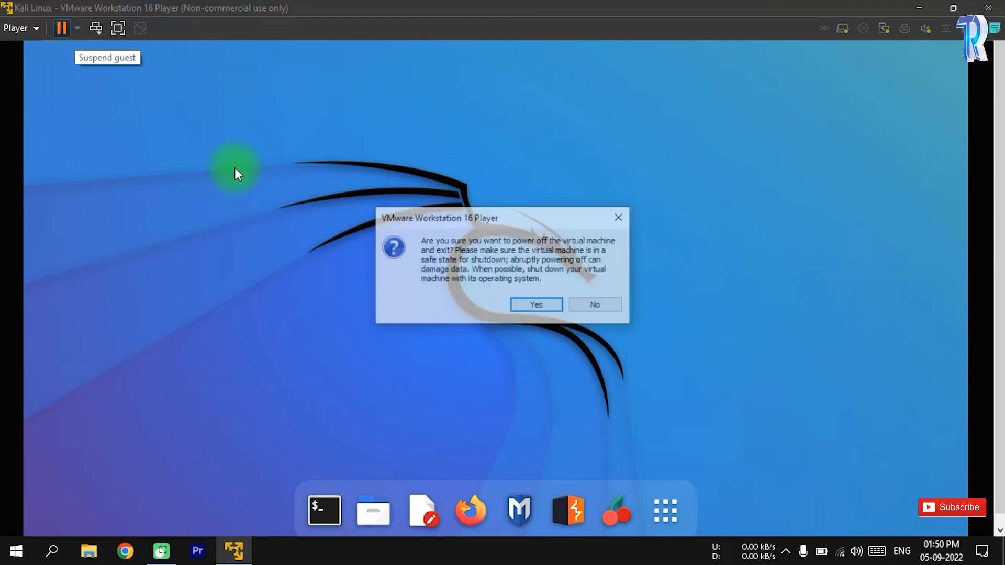
click(536, 304)
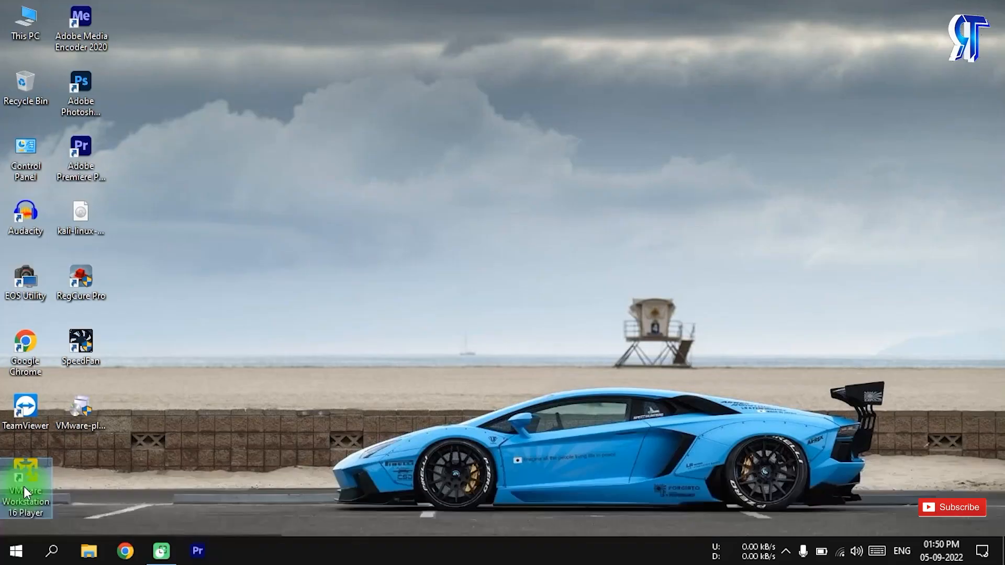
Reopen VMware Workstation 16 Player maximized, permanently delete the Kali Linux virtual machine from disk and close the player
key(Return)
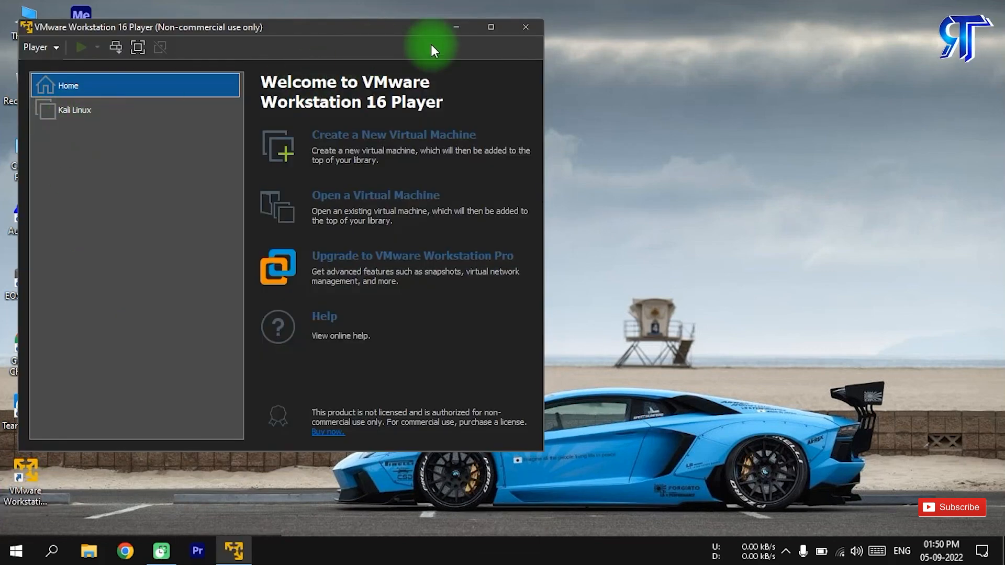
click(490, 28)
right_click(65, 93)
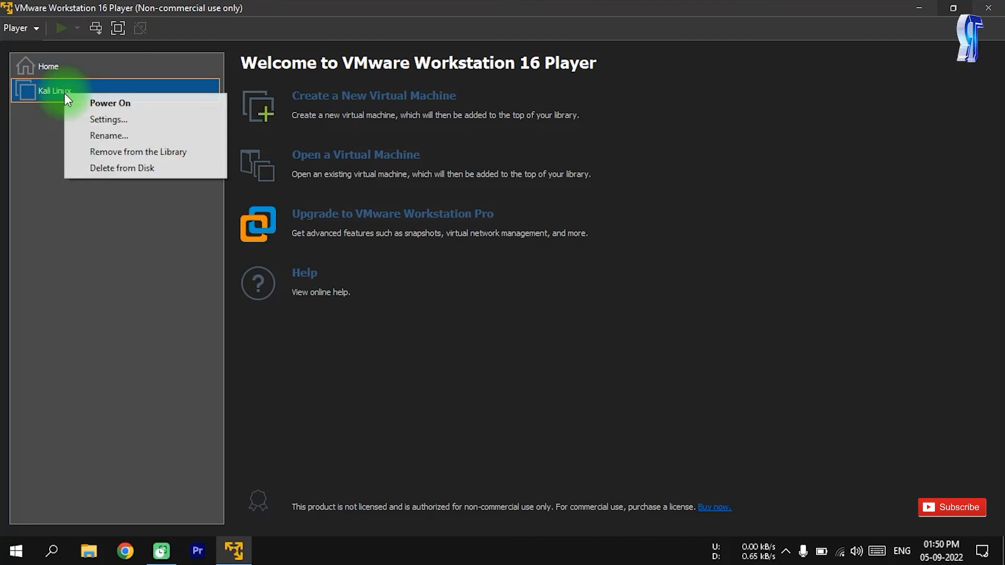
click(113, 170)
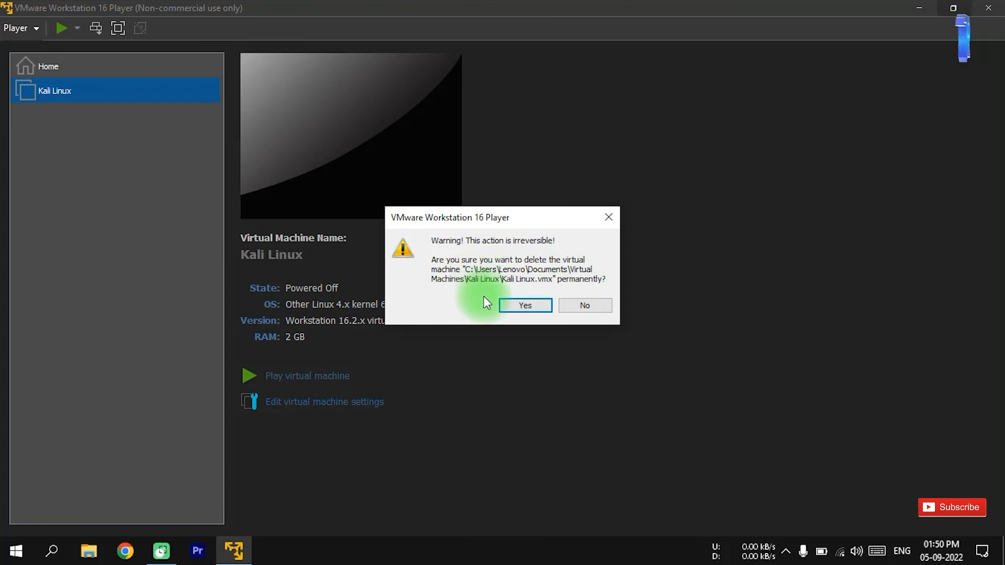
click(522, 309)
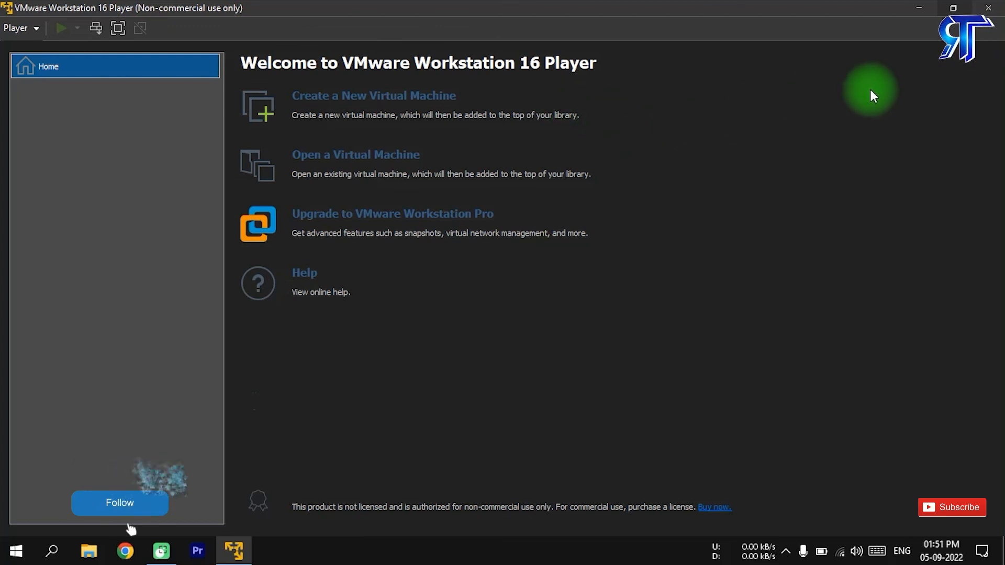
click(991, 8)
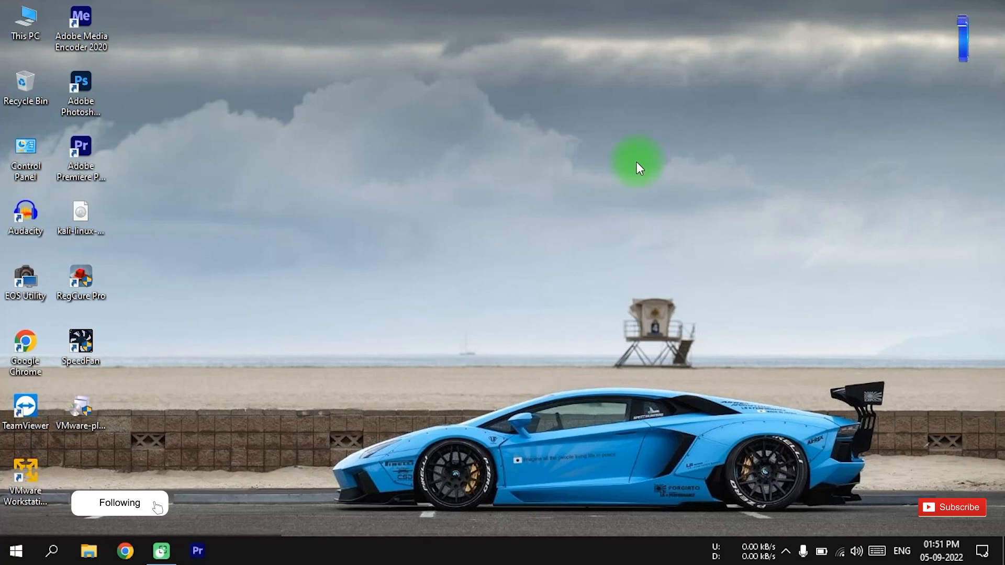
Refresh the Windows desktop
right_click(556, 121)
click(595, 190)
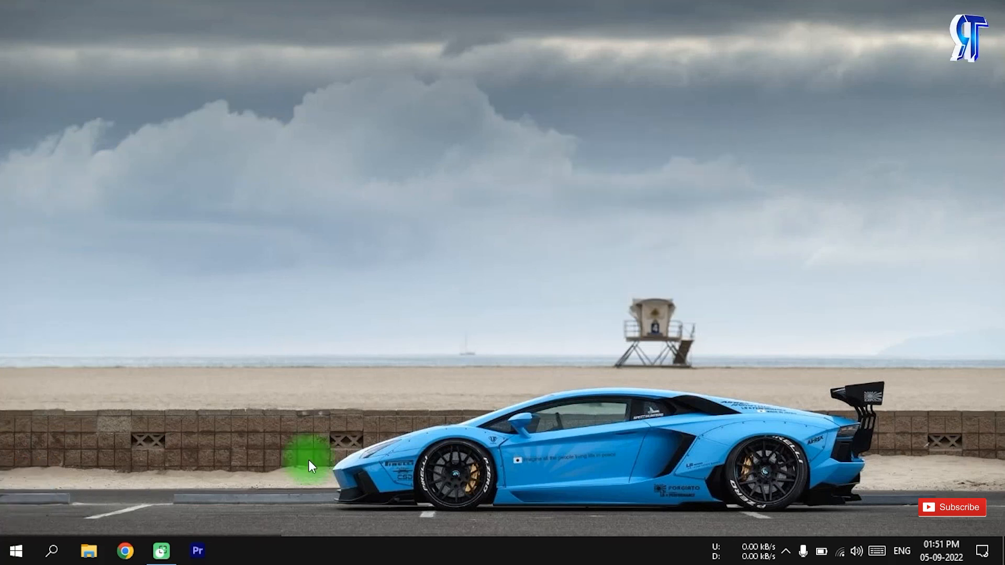